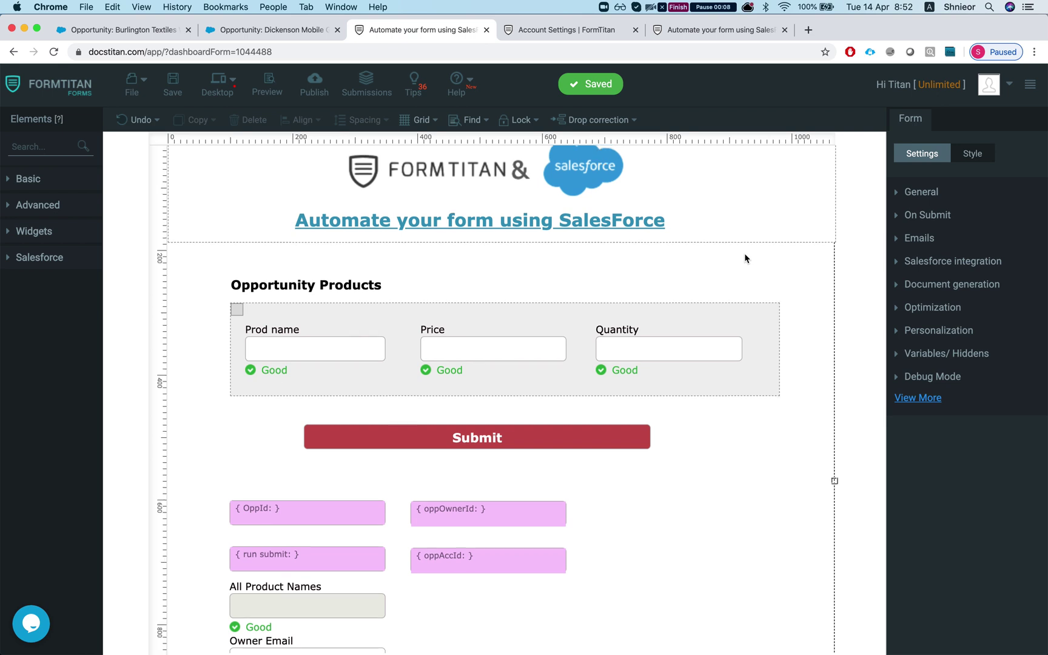
- Nudge the Submit button slightly up and right, then save the form
scroll(745, 255, up, 1)
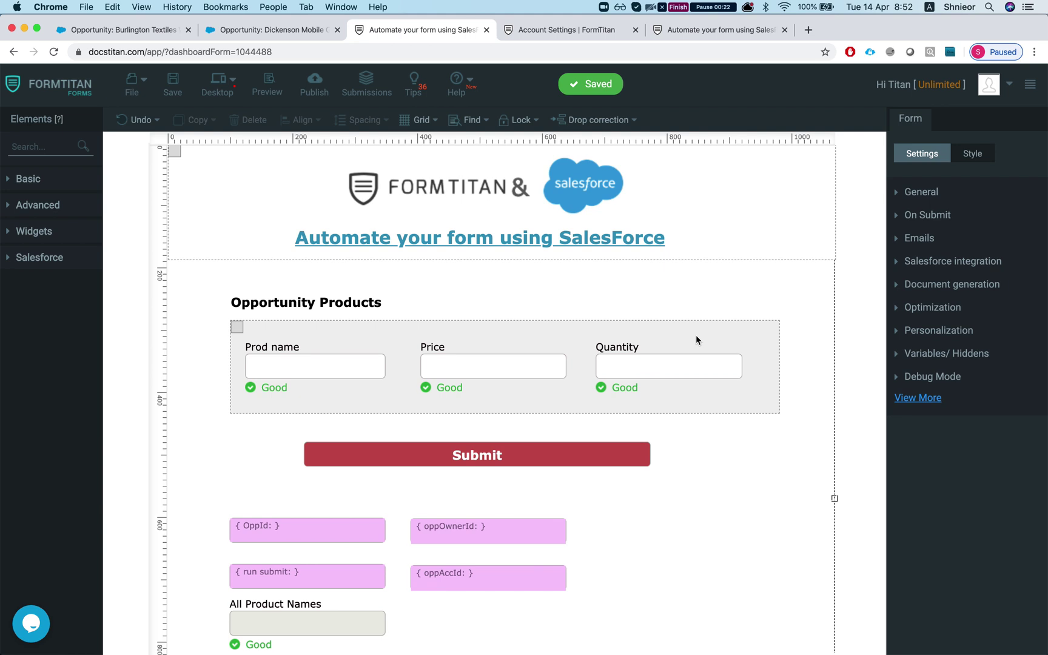
click(607, 458)
drag(607, 457, 621, 450)
click(620, 481)
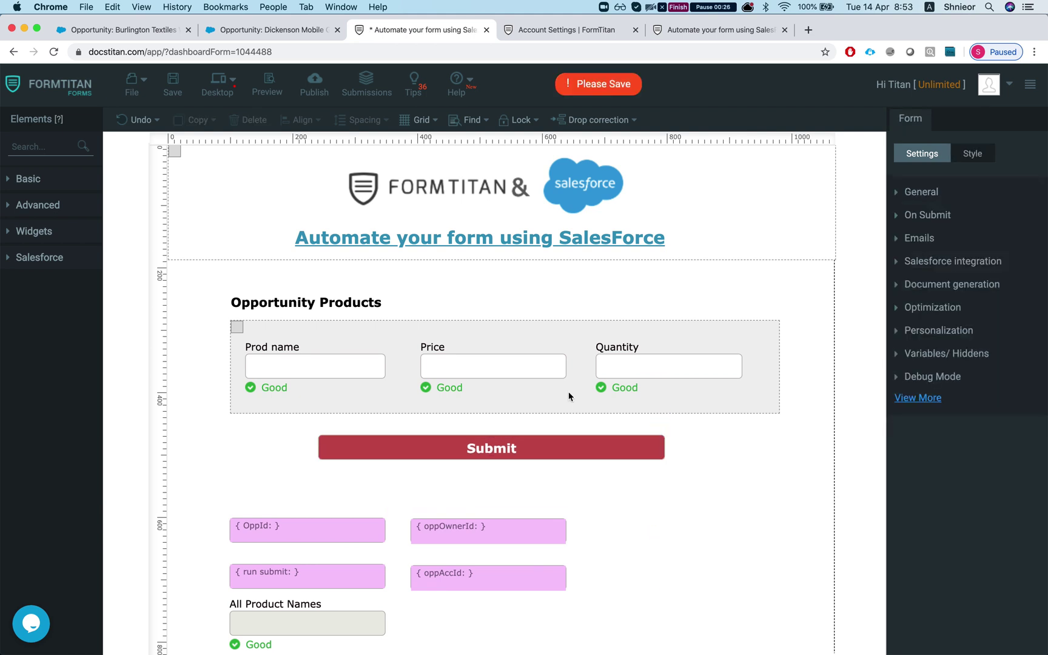
click(184, 90)
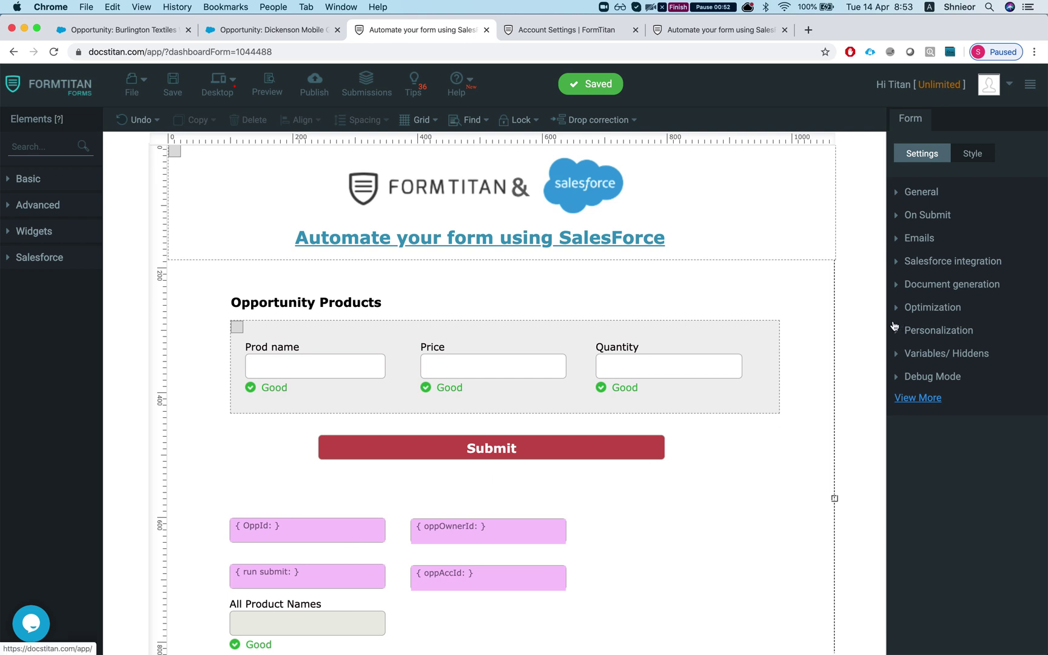
click(950, 264)
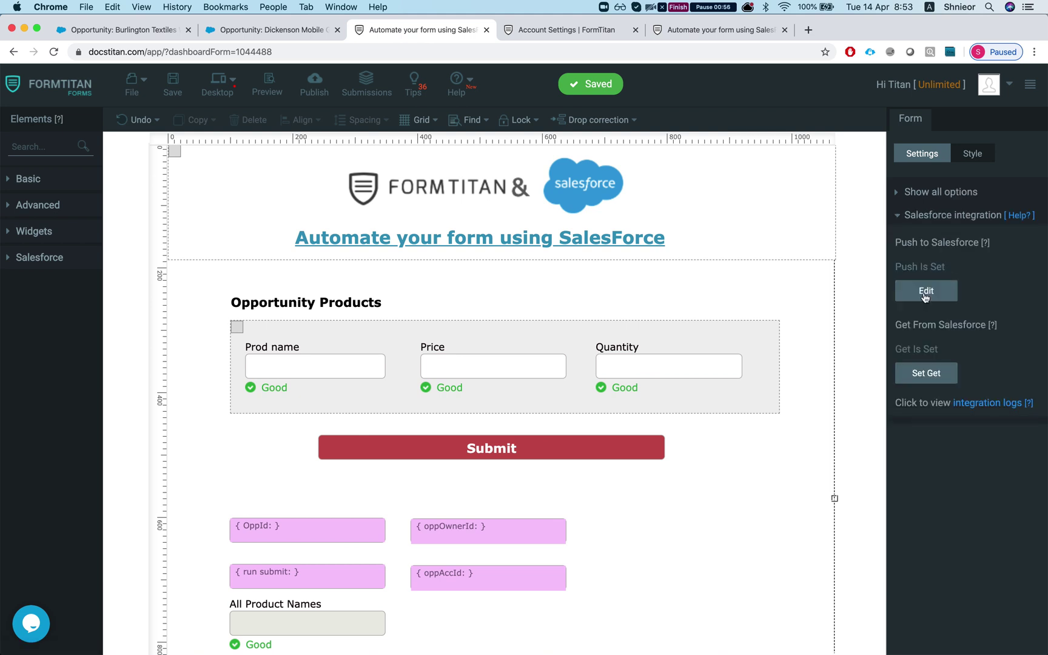
scroll(726, 492, down, 3)
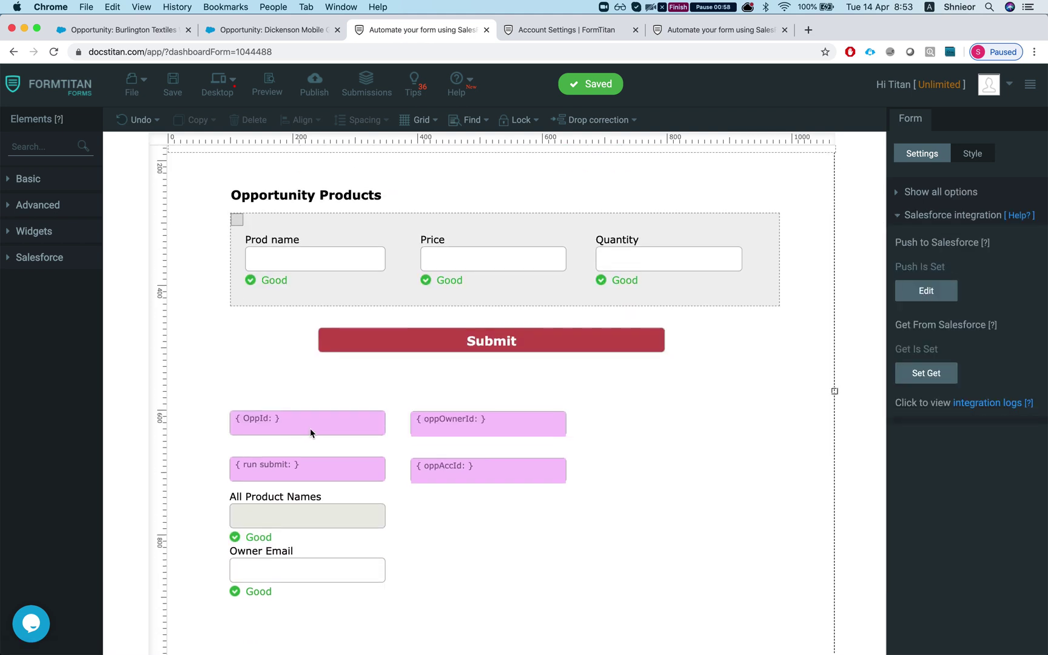
click(926, 373)
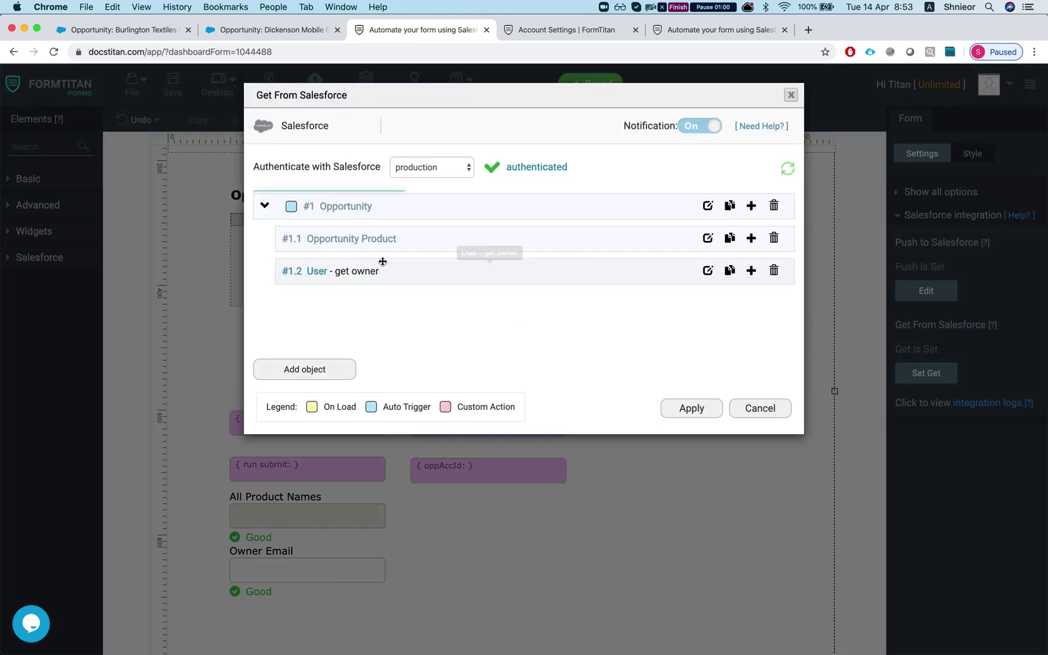
click(707, 207)
click(328, 219)
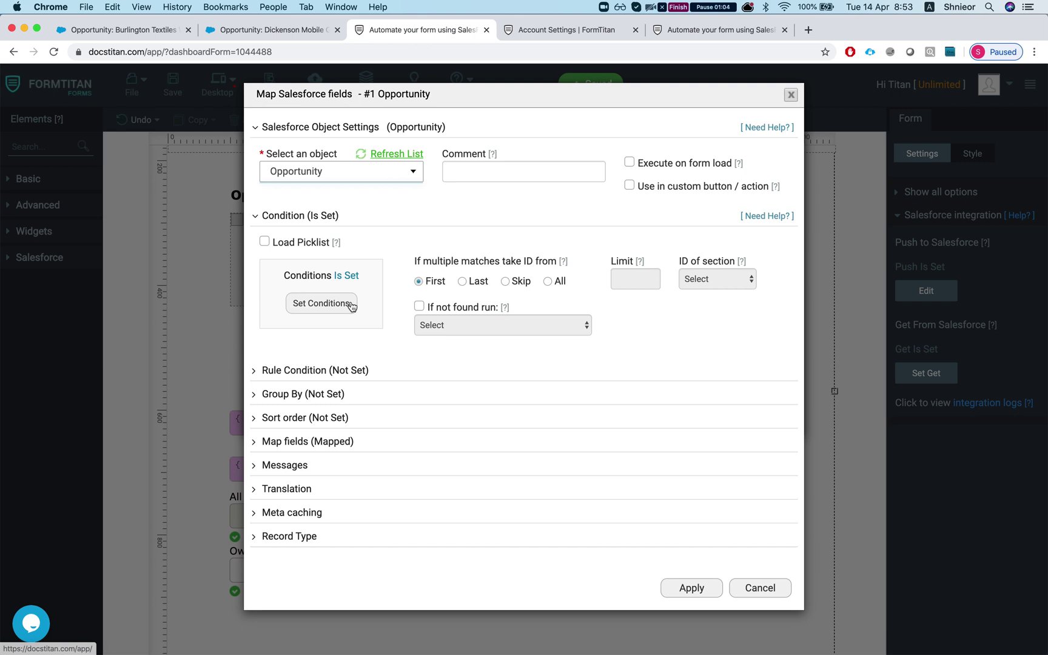
click(347, 306)
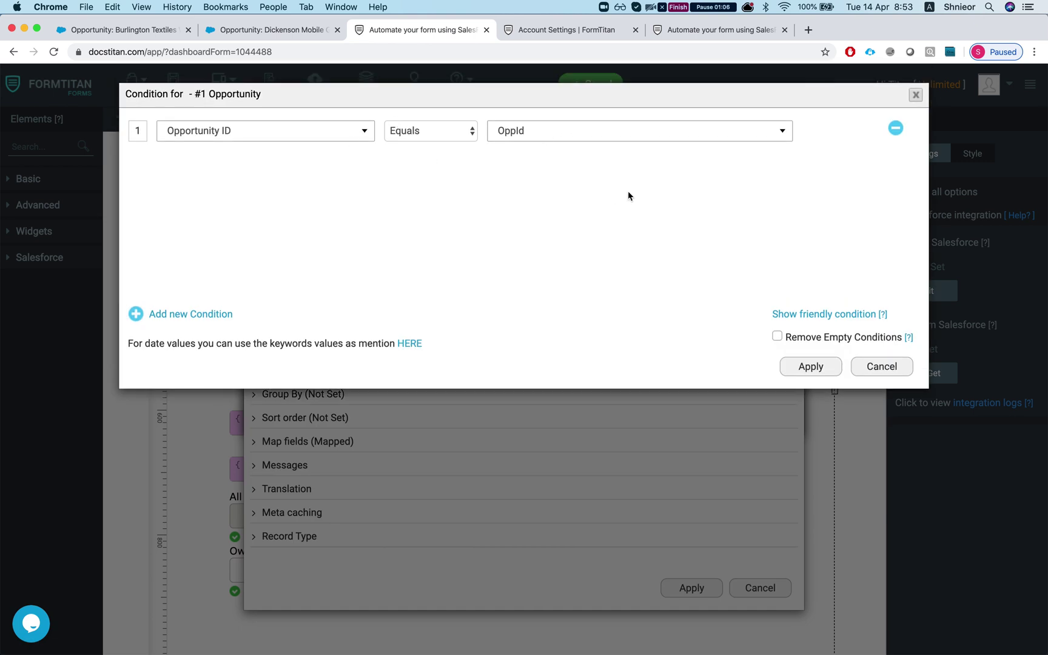
click(874, 369)
click(778, 584)
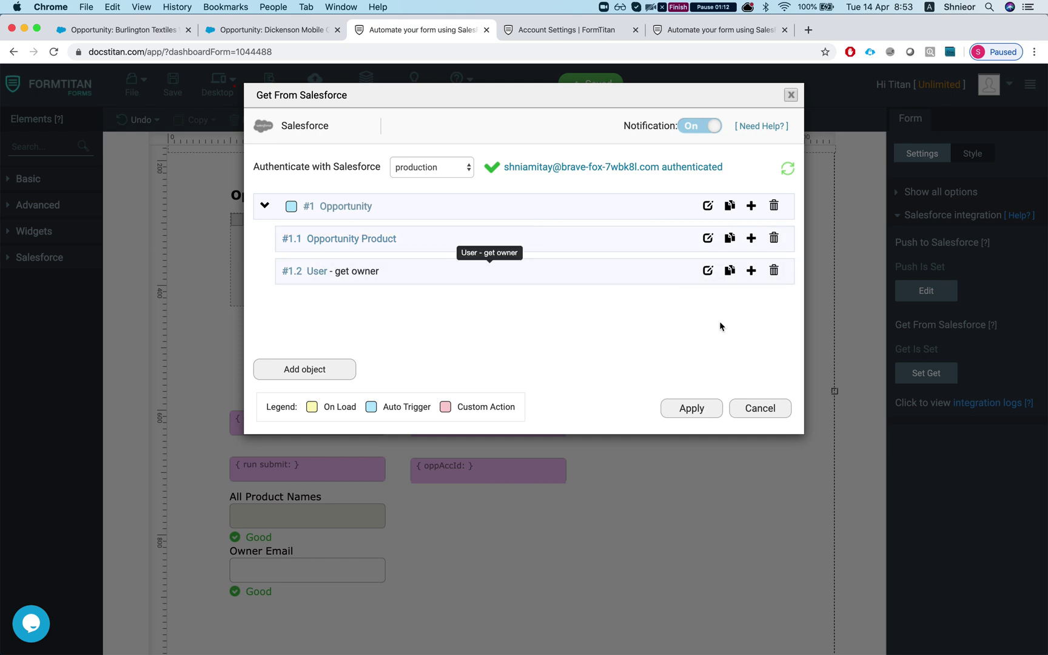
click(766, 406)
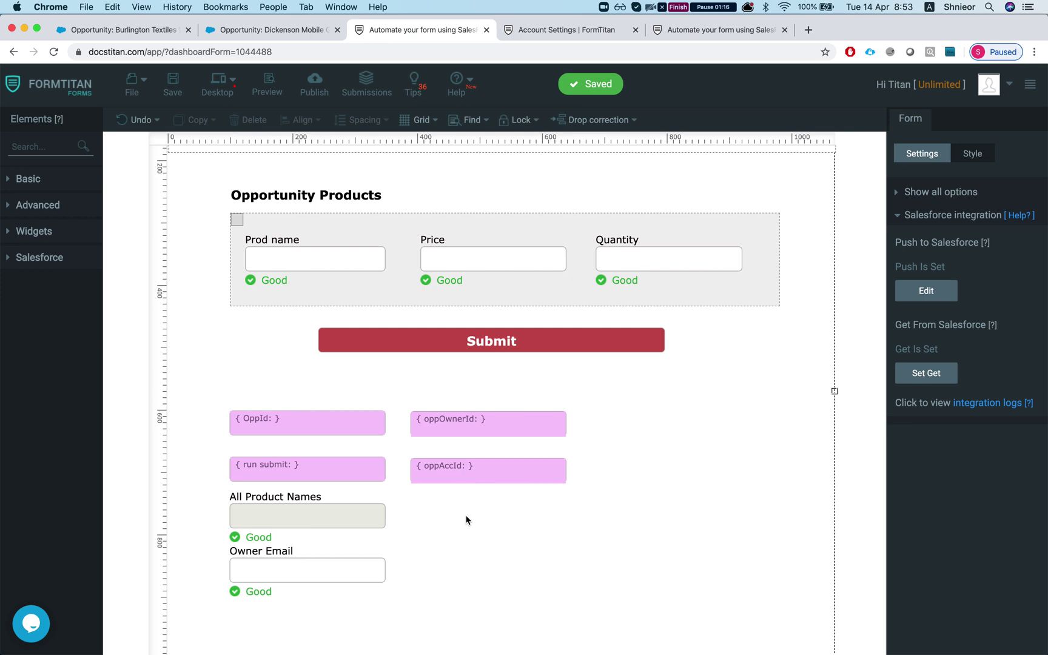
- Select the All Product Names field and review its conditions without changing them
scroll(480, 377, up, 1)
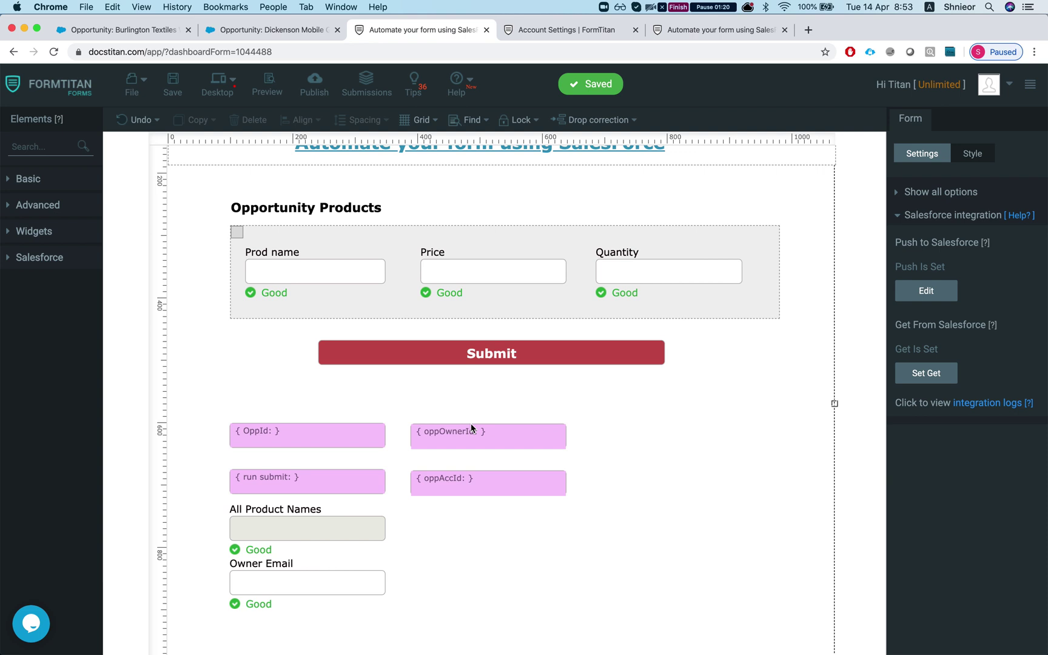
click(352, 528)
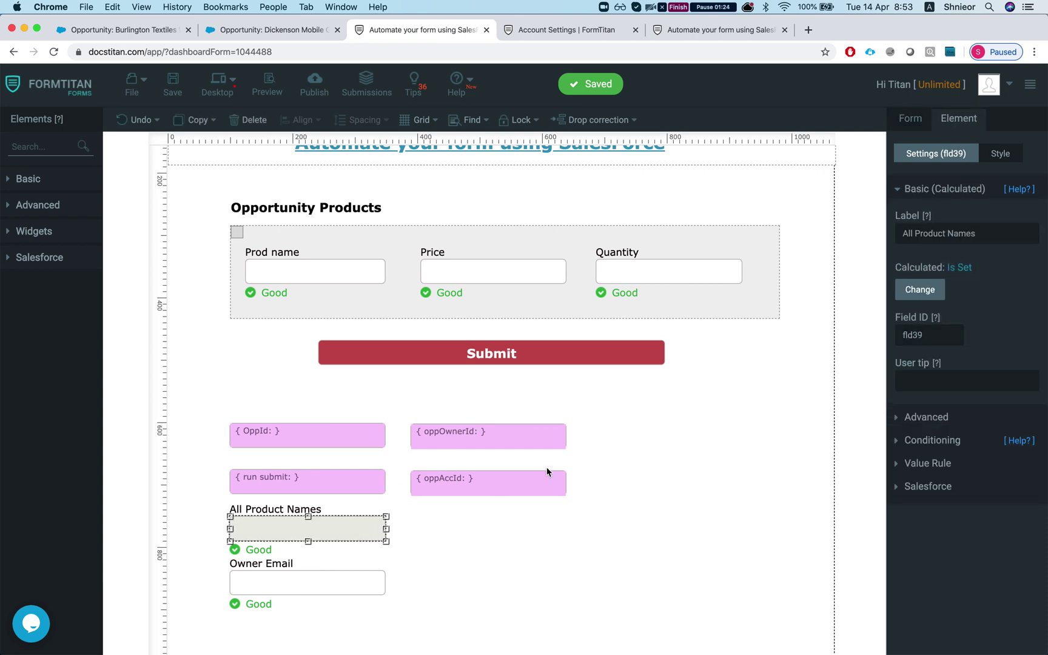
click(931, 441)
click(937, 305)
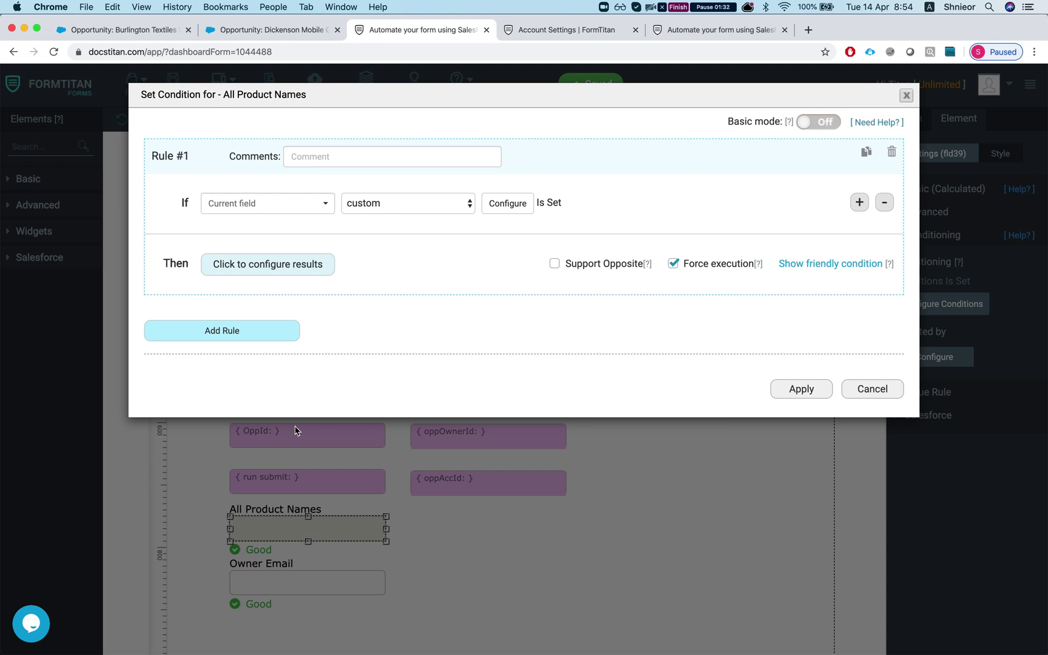
click(873, 389)
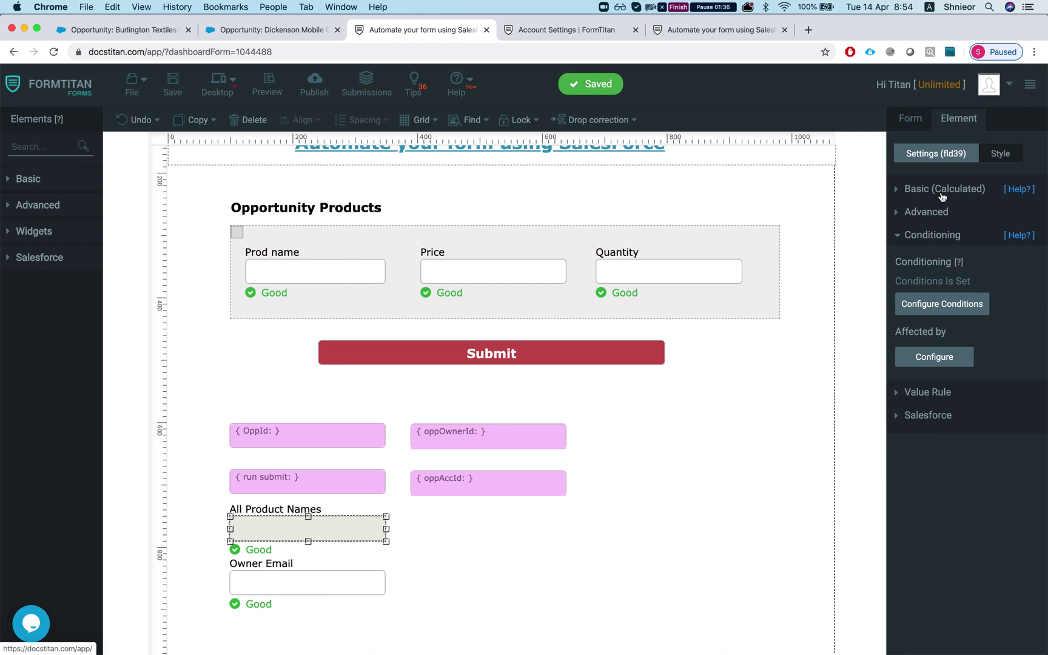
- Review the field's calculation formula, cancel it, and expand its Conditioning settings
click(944, 194)
click(920, 291)
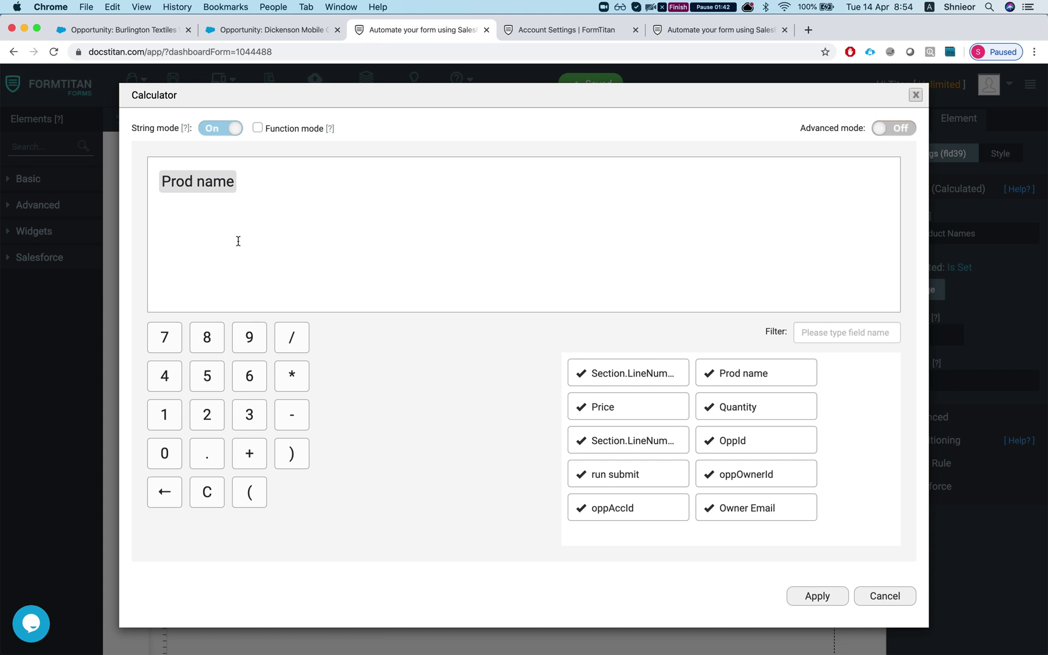
click(885, 596)
click(939, 443)
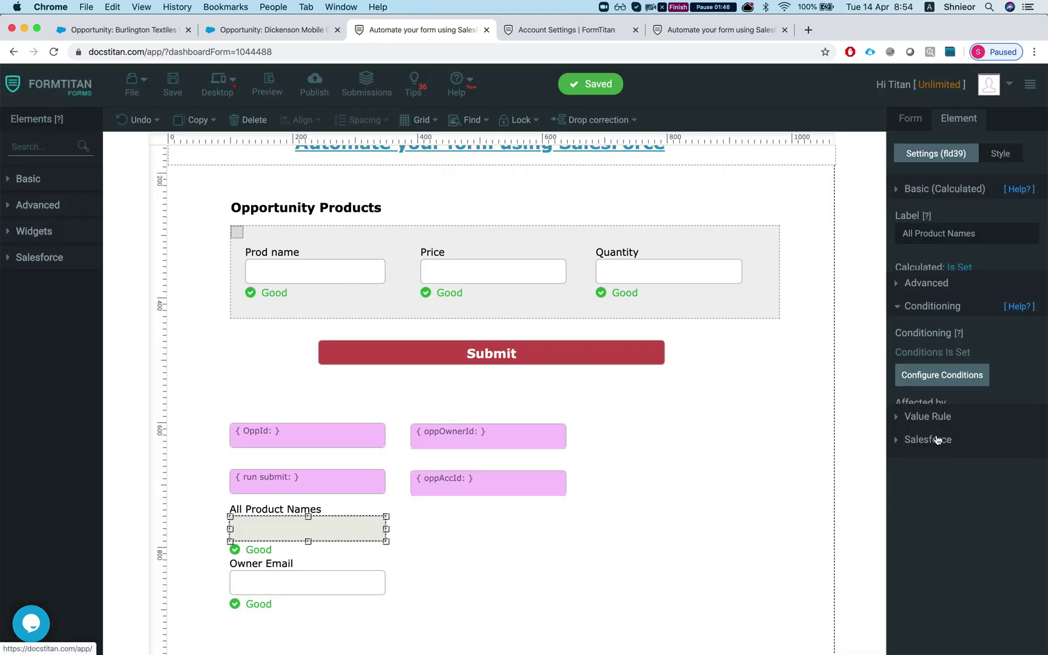
click(933, 306)
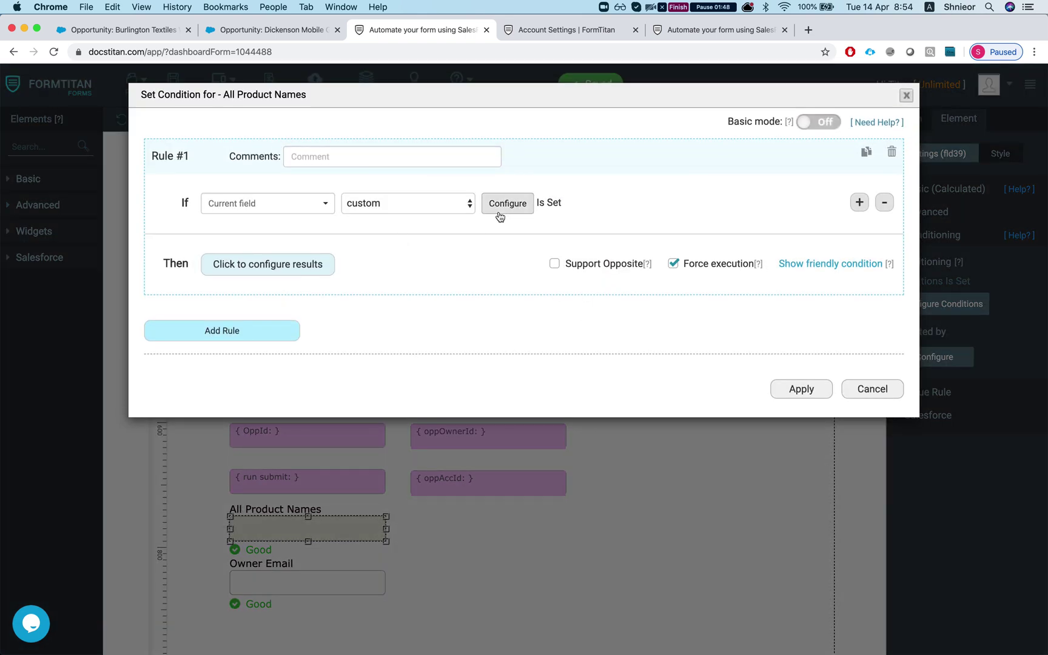
click(501, 208)
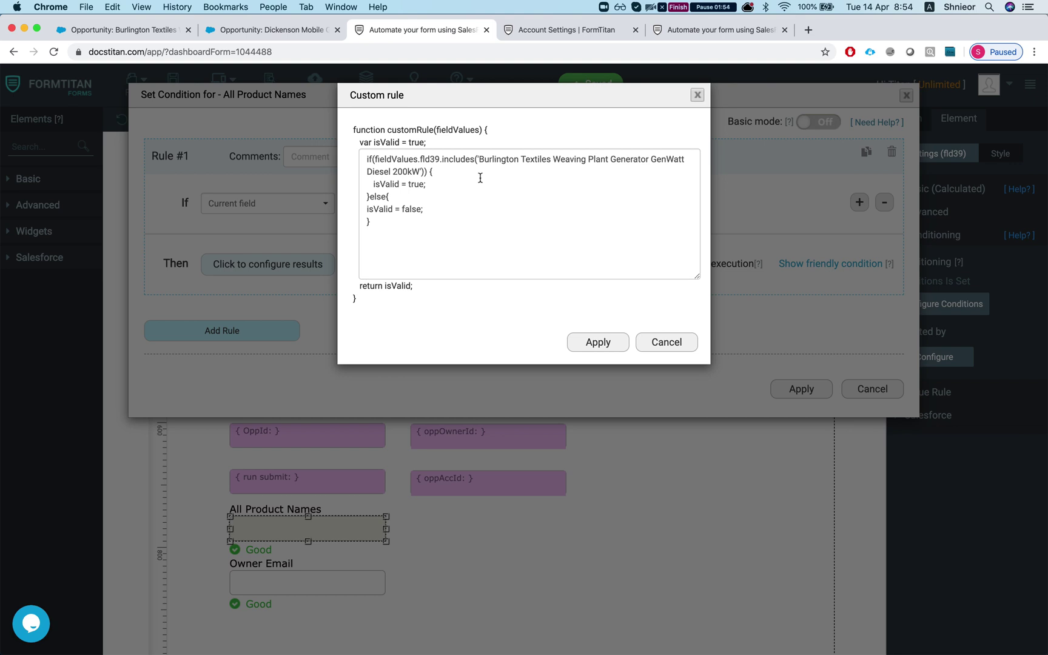
drag(480, 160, 456, 170)
click(441, 168)
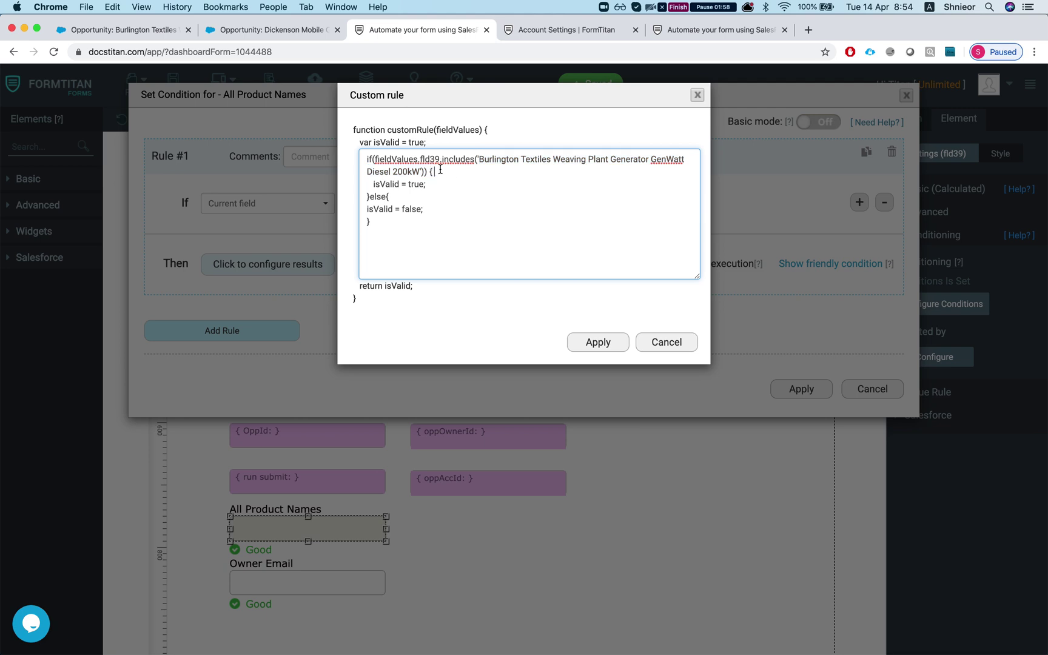
shift+click(478, 161)
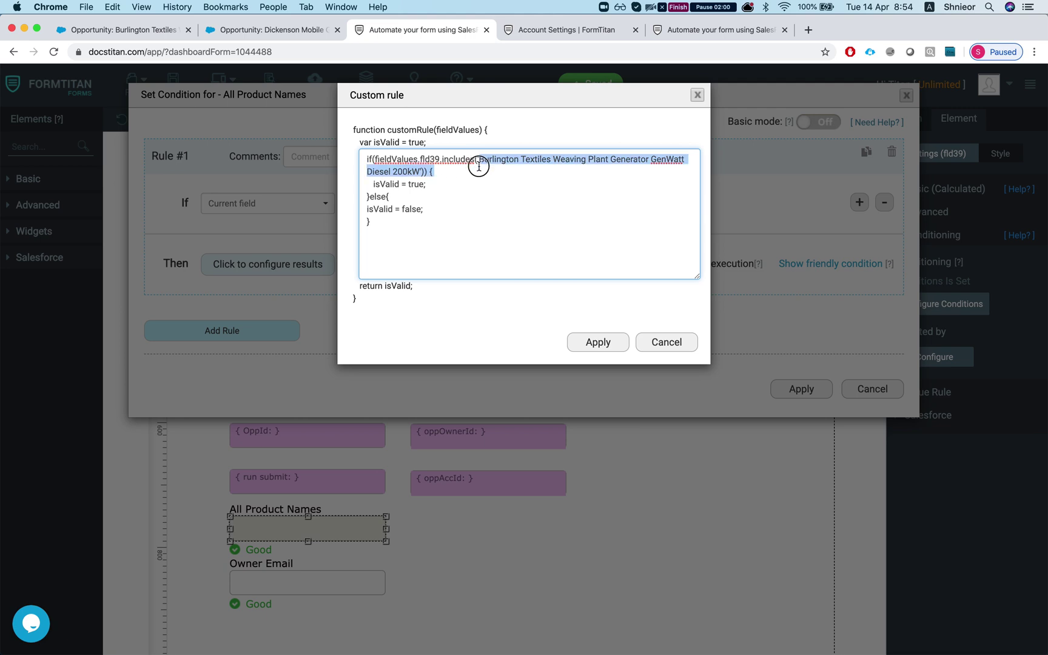
click(478, 161)
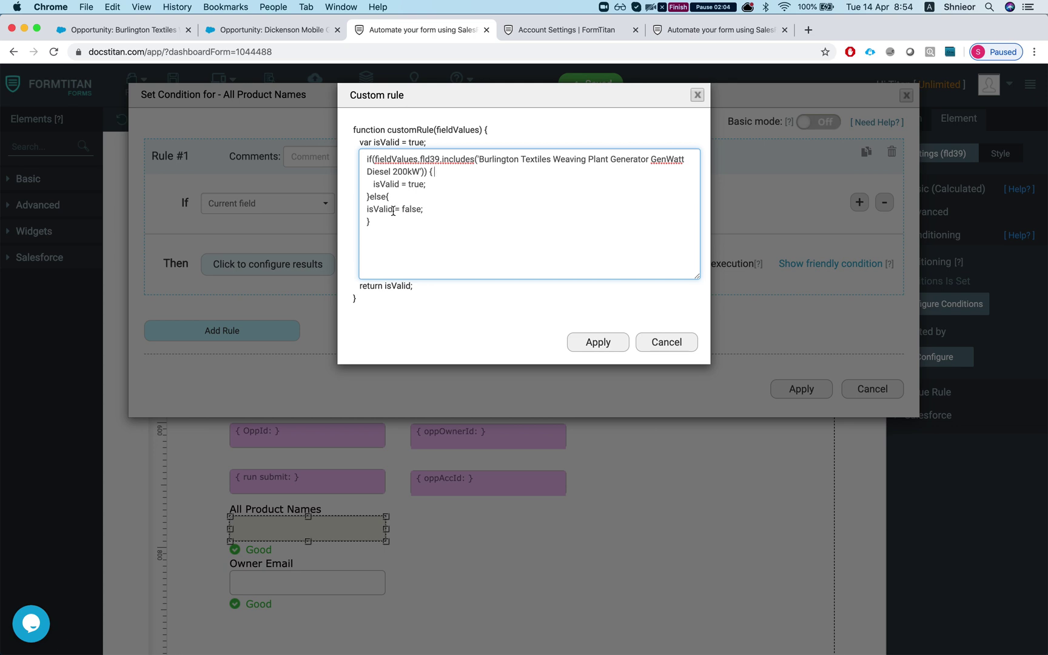
click(666, 342)
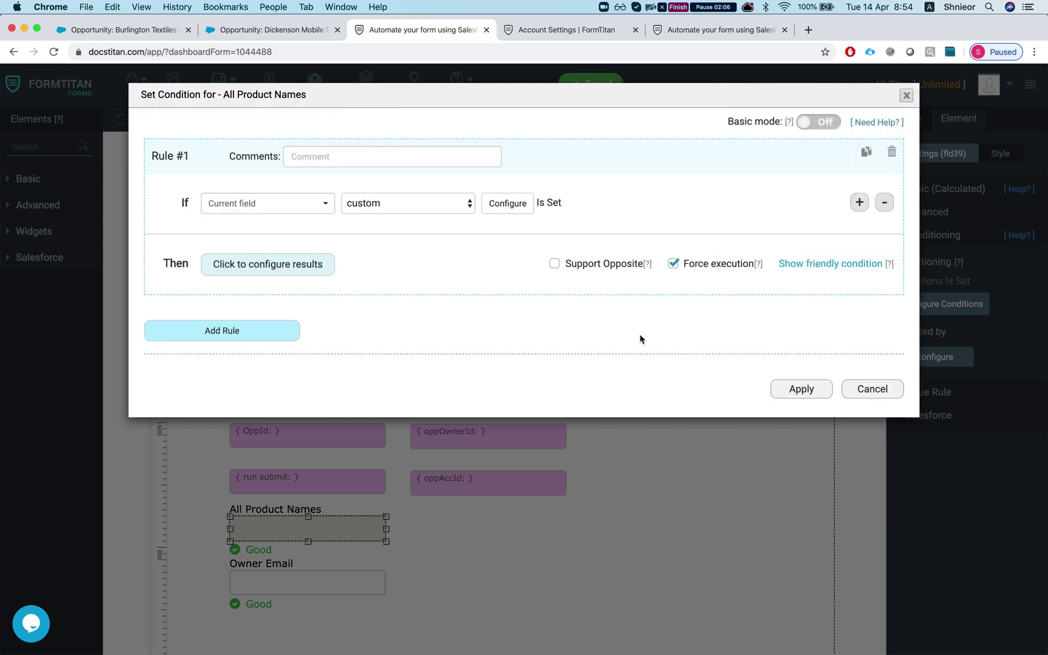
click(274, 262)
scroll(407, 388, down, 10)
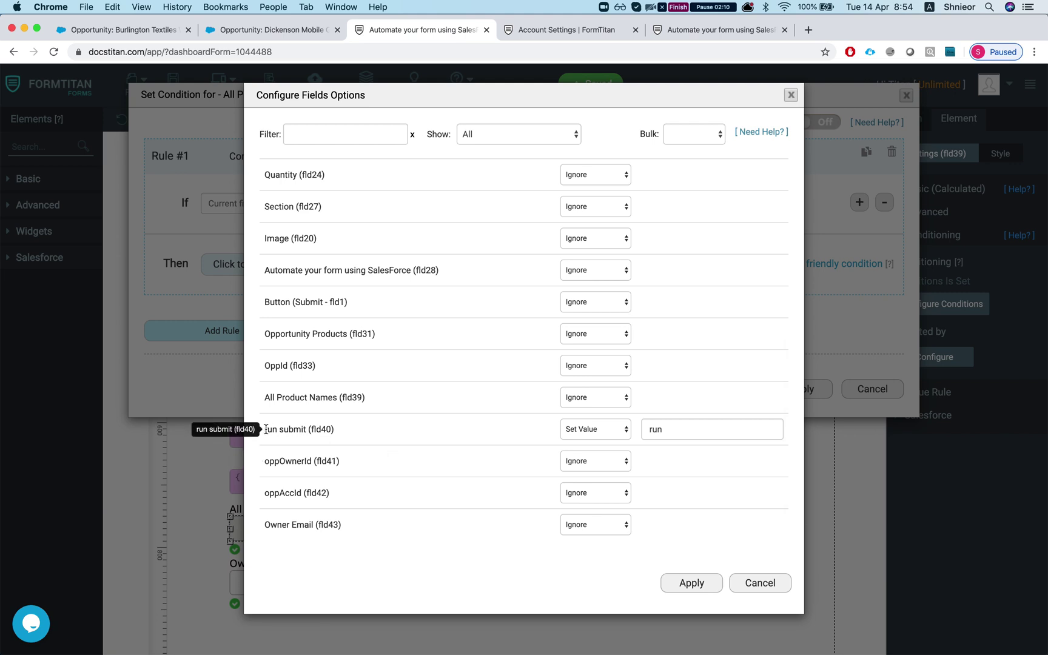
drag(265, 429, 333, 429)
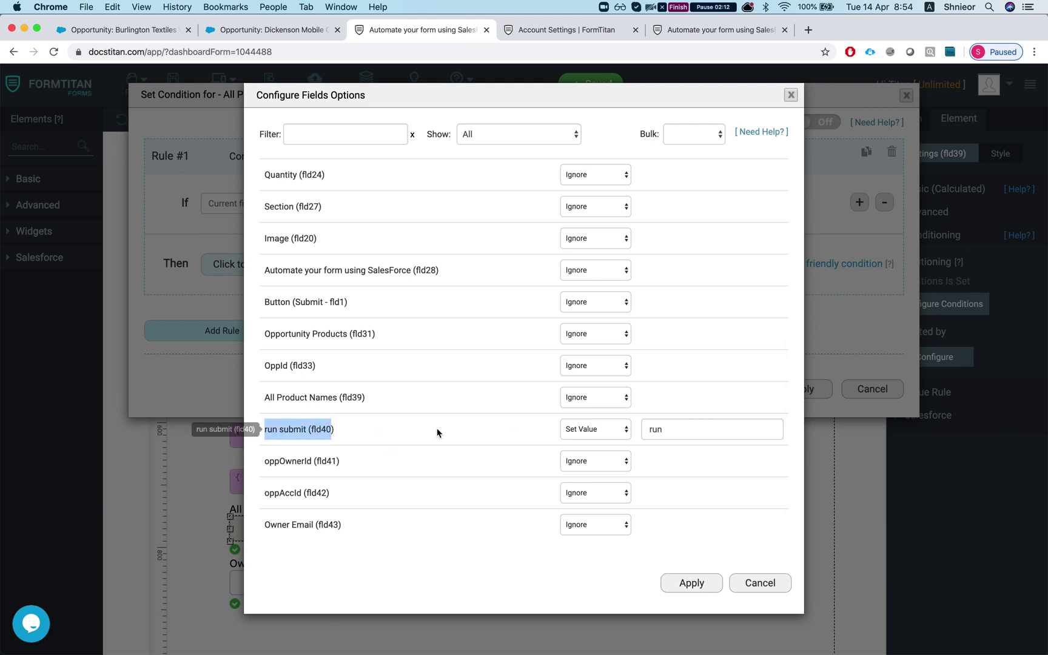
click(770, 581)
click(878, 383)
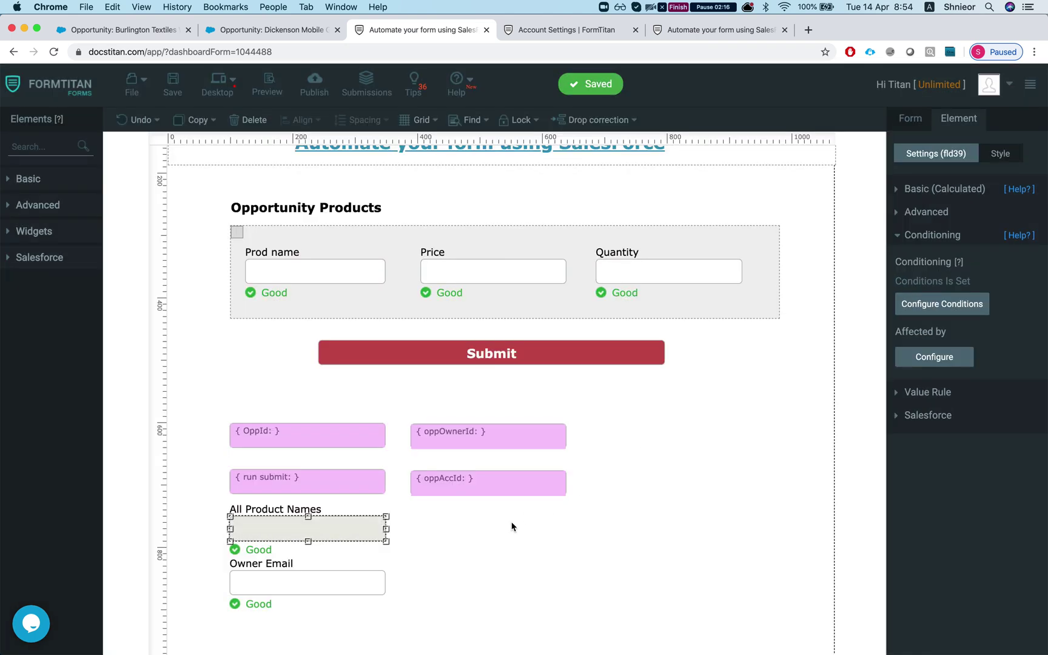
- Open the form's Push to Salesforce setup and edit the Maintenance Request create-Case action
scroll(455, 563, down, 1)
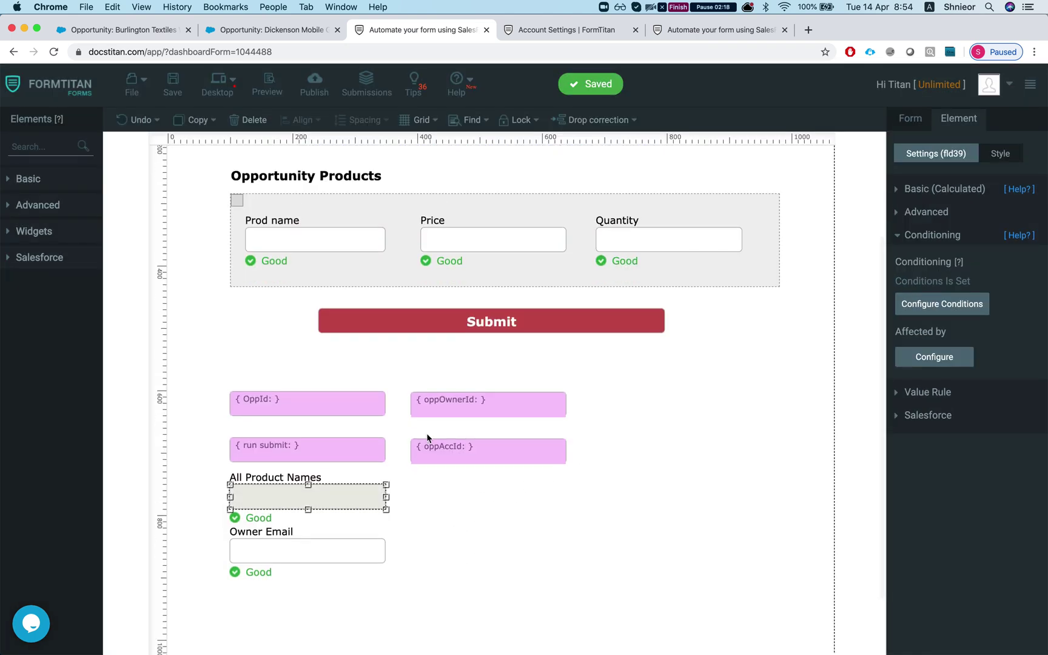
scroll(514, 489, up, 2)
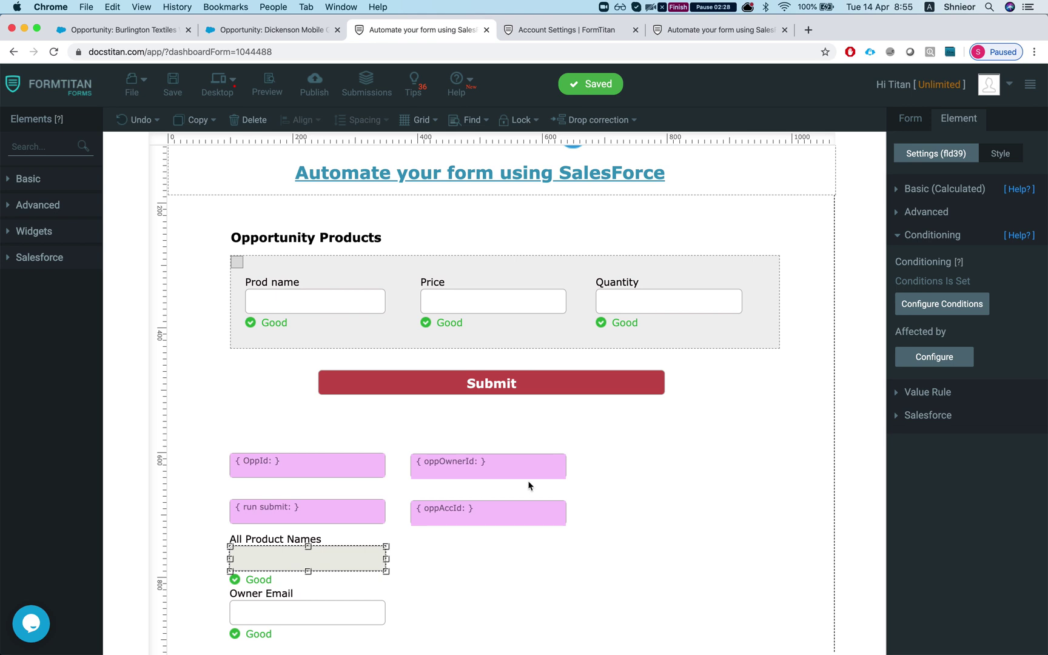
click(930, 236)
click(923, 124)
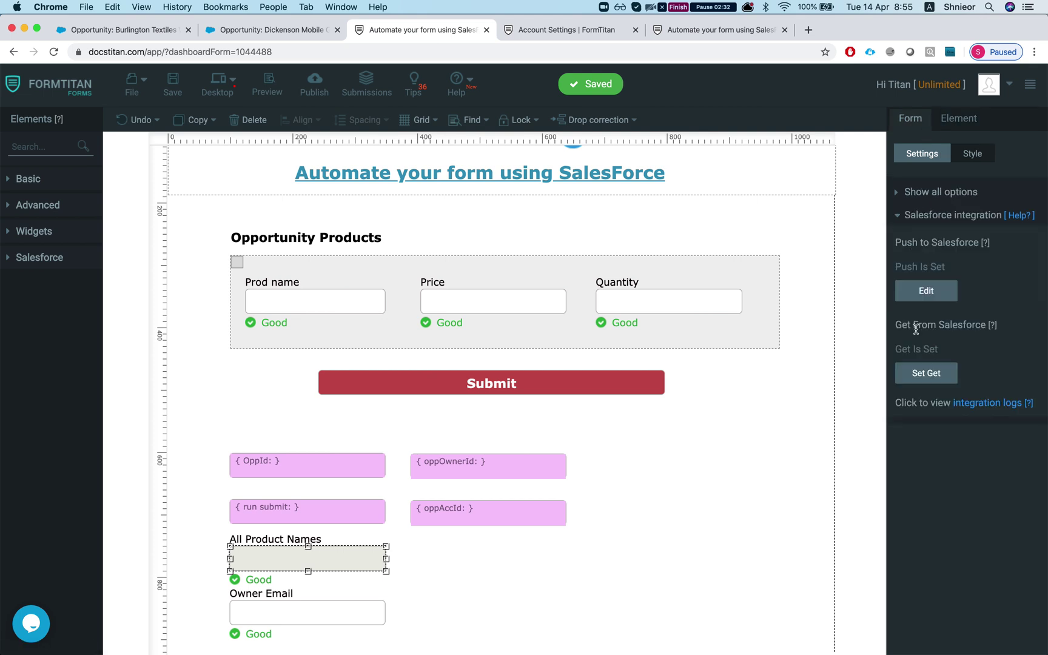
click(926, 290)
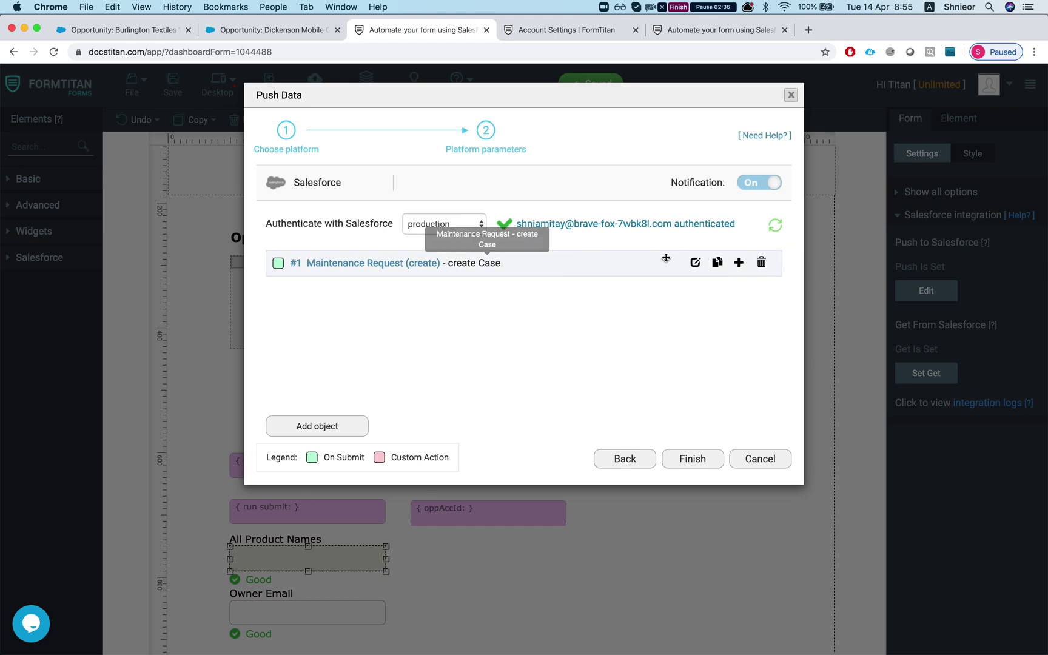
click(695, 262)
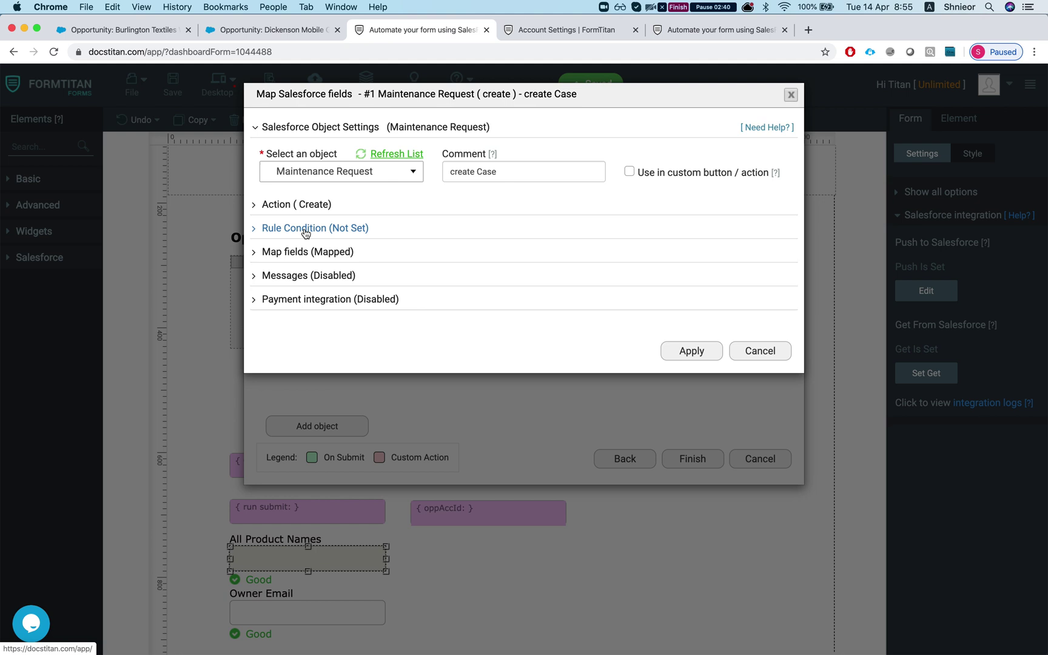
- Show only mapped fields in the Salesforce mapping and read the full Description value
click(304, 251)
click(324, 319)
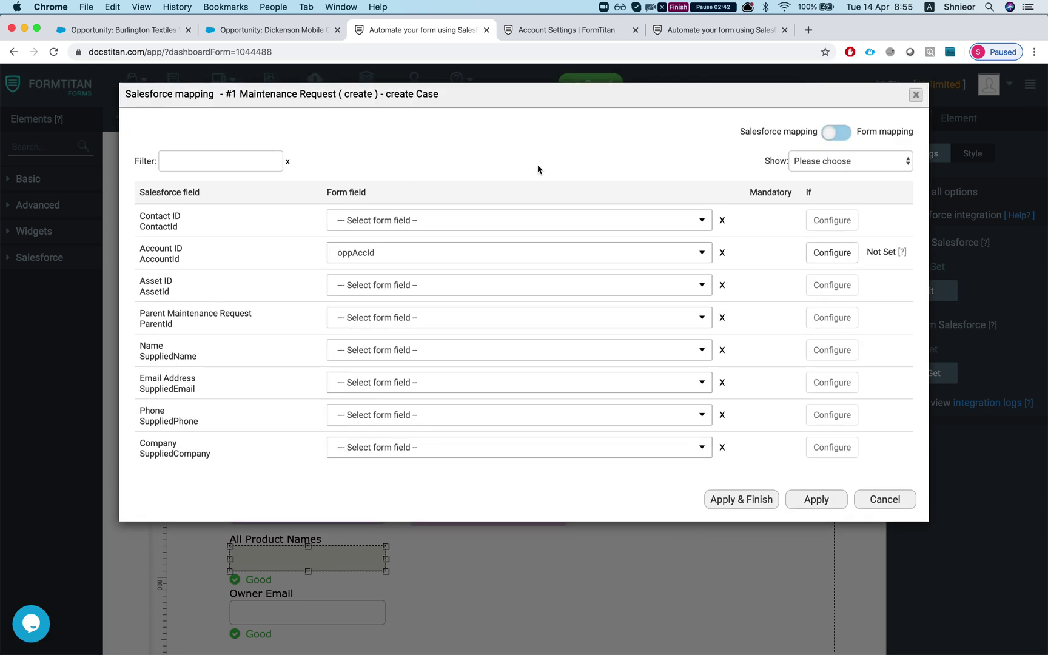
click(815, 160)
click(816, 197)
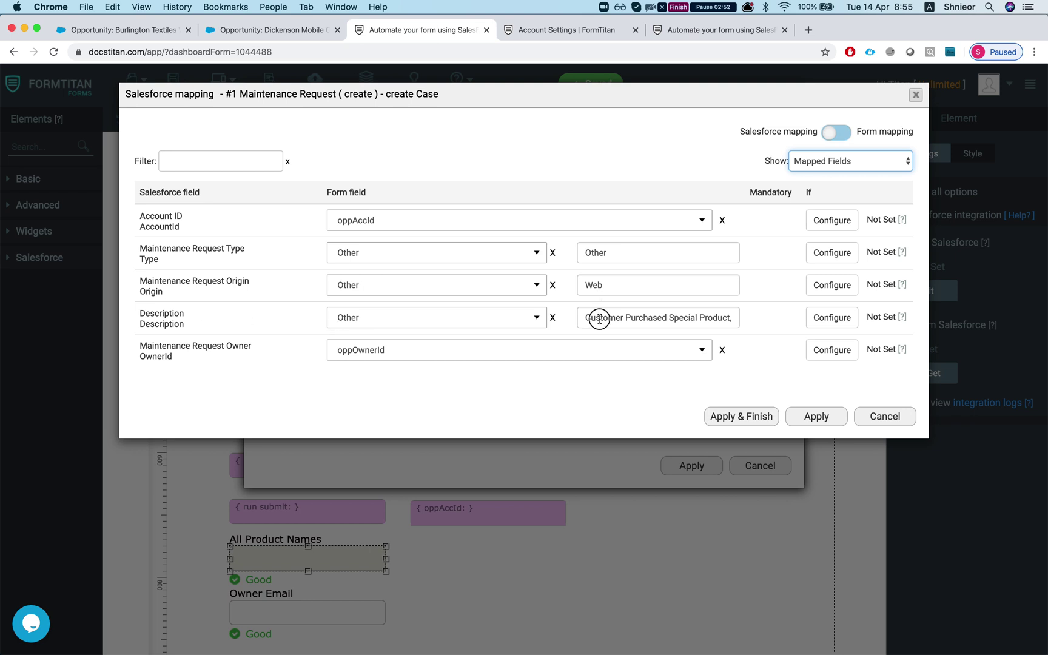
drag(601, 318, 764, 322)
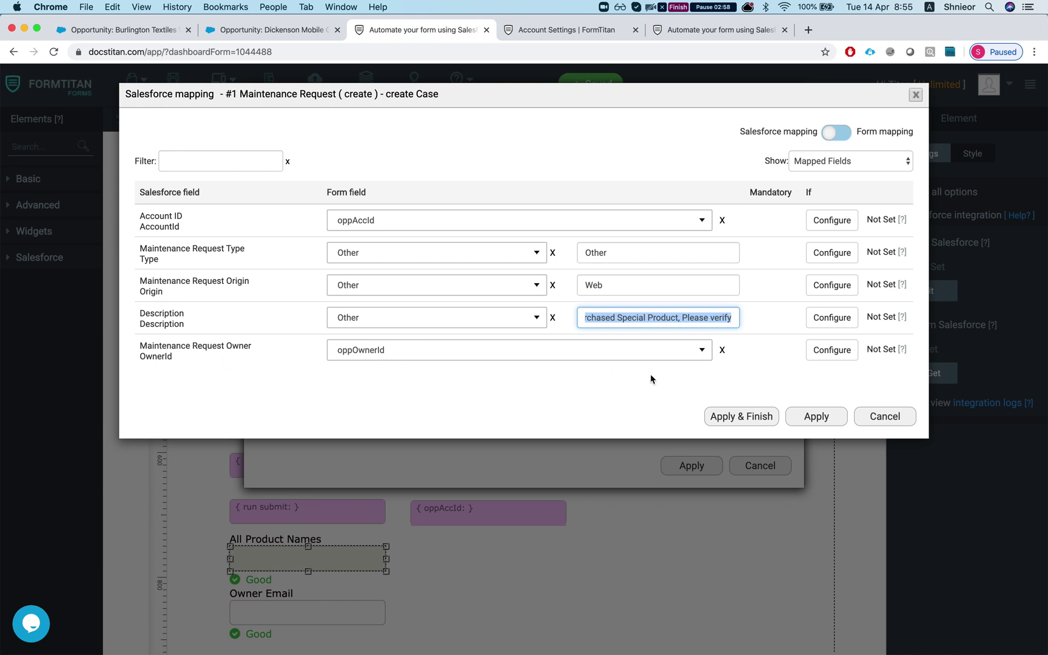
- Add the rule condition run submit Equals 'run' to the push, then finish the setup
click(883, 421)
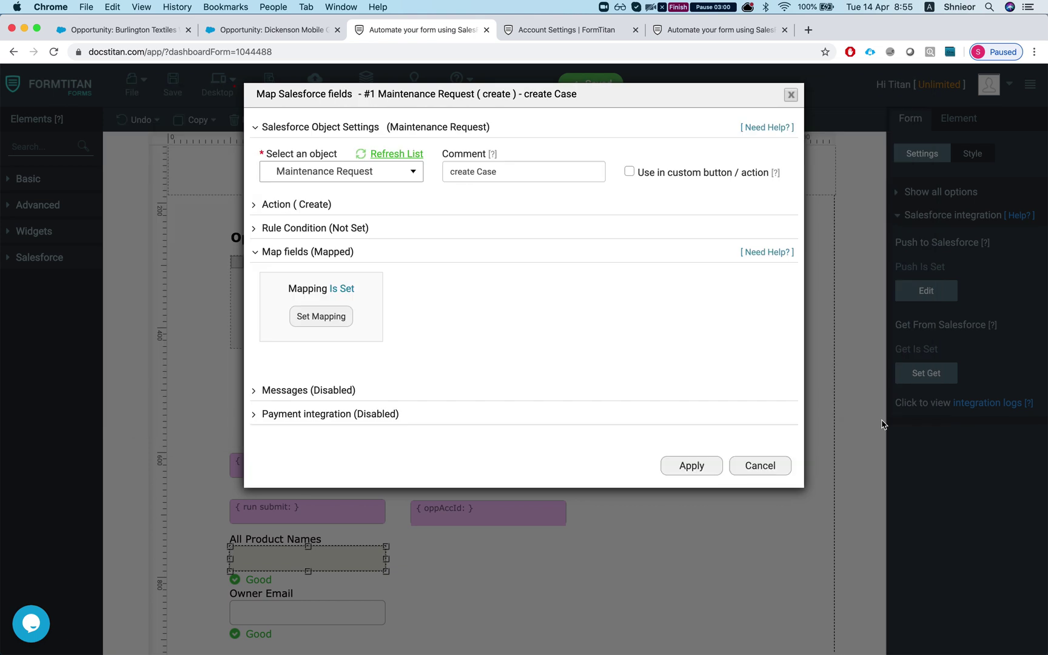
click(341, 229)
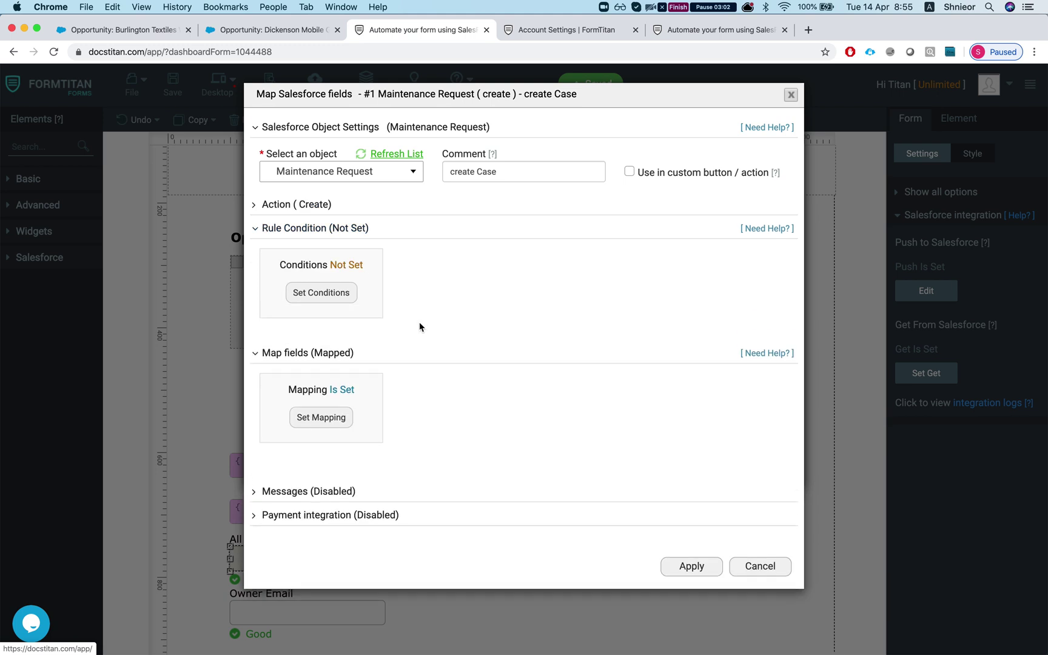
click(321, 293)
click(363, 134)
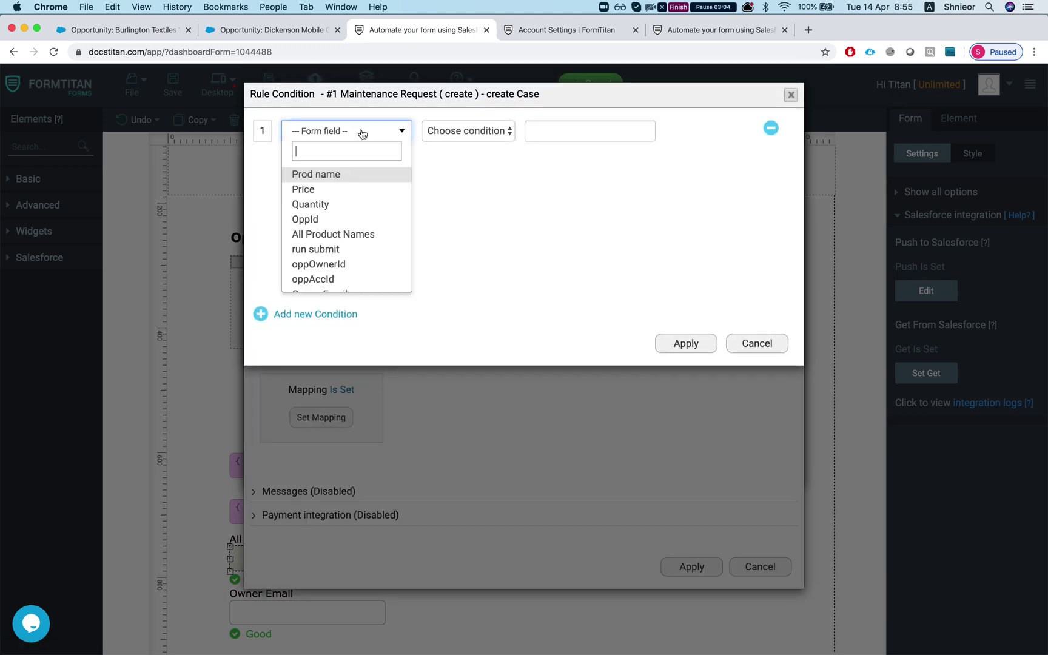
click(343, 250)
click(491, 132)
click(444, 144)
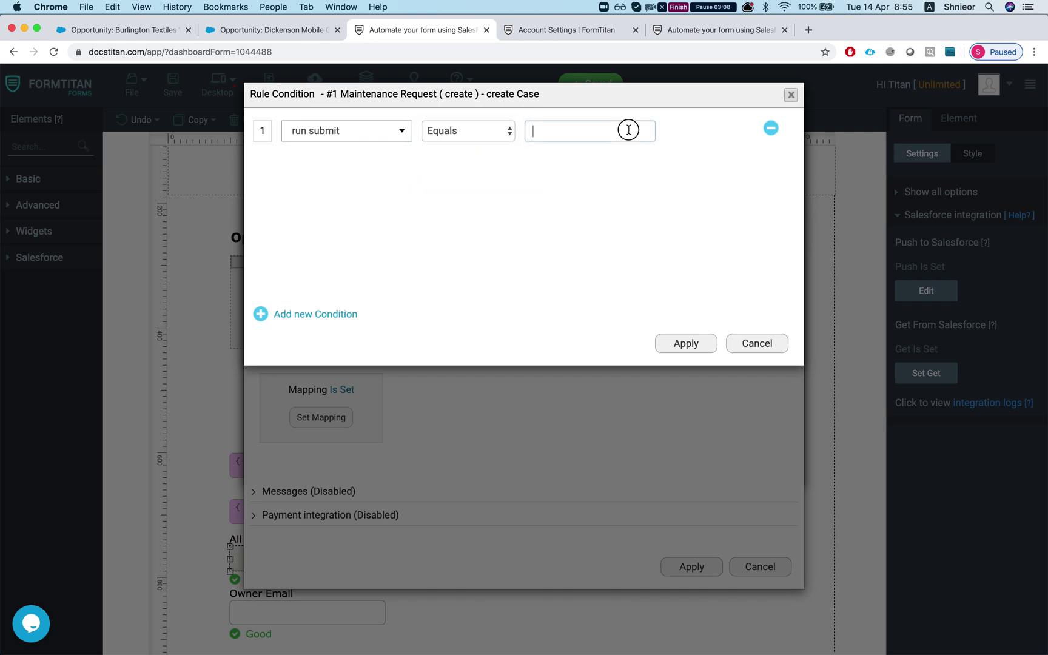
click(627, 131)
text(run)
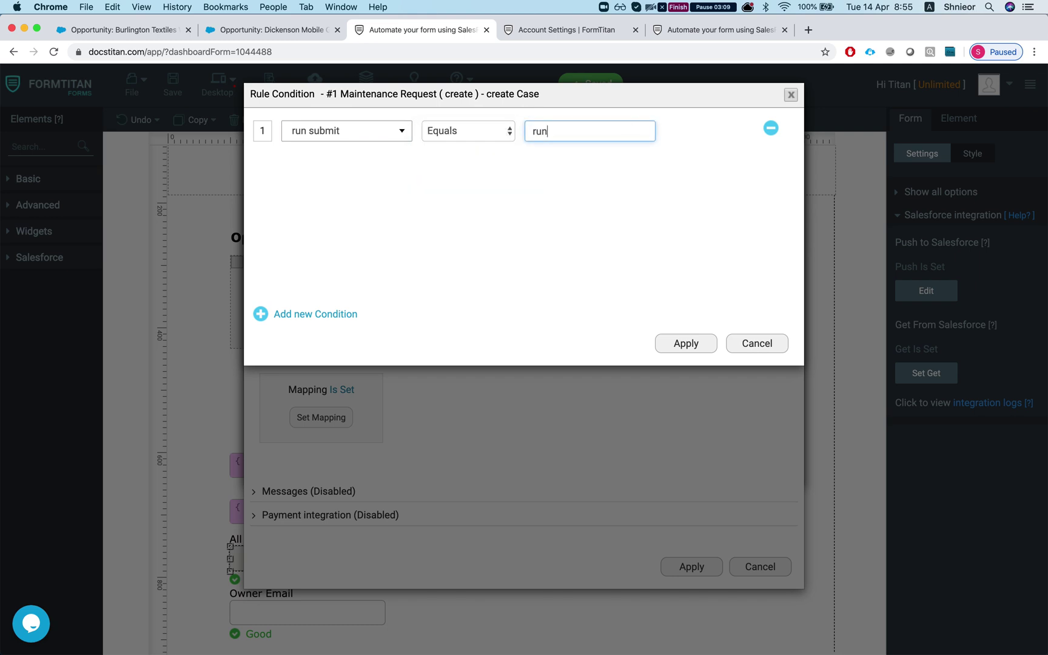
click(682, 346)
click(691, 566)
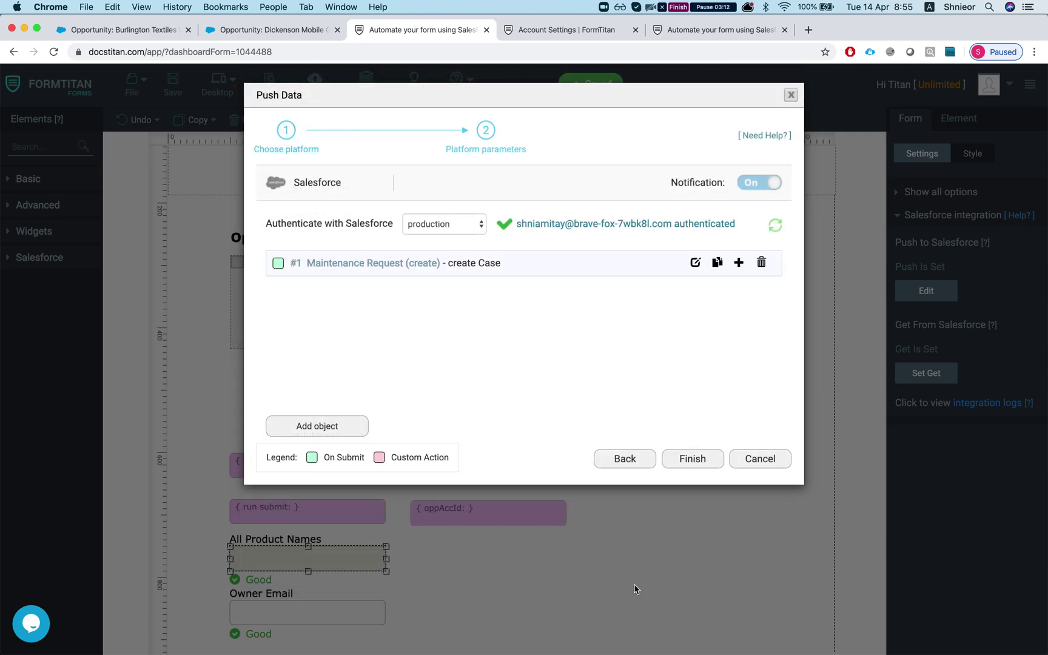
click(692, 459)
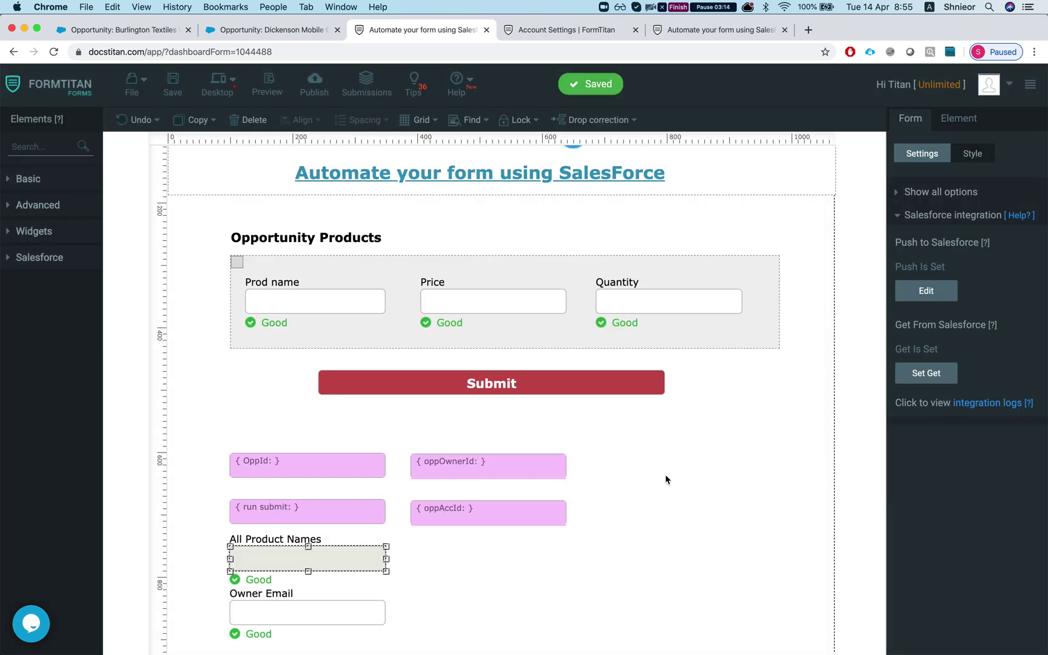
- Bring up the form's Salesforce automation settings from the full settings list
click(948, 217)
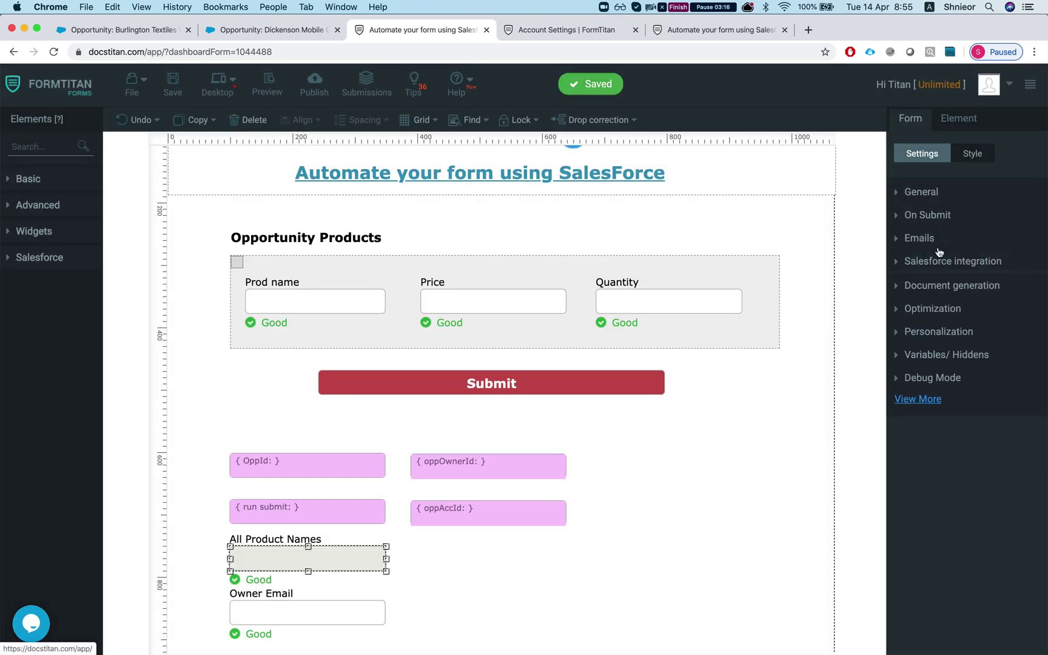
click(920, 399)
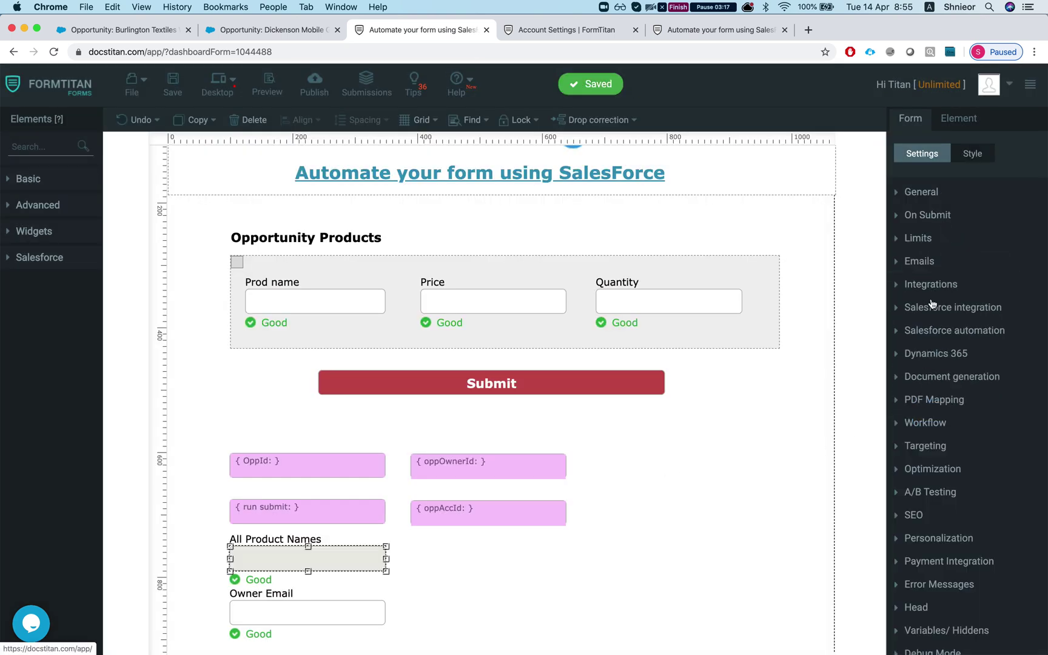
click(933, 338)
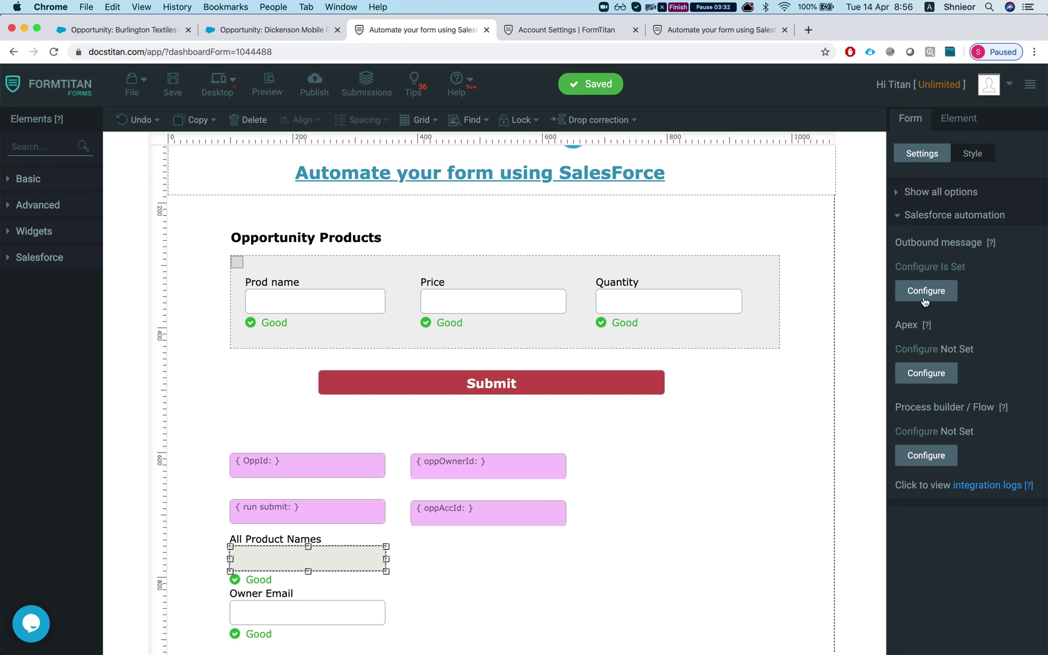
- Preview the Apex call for Opportunity with record ID mapped to OppId, then cancel
click(921, 380)
click(335, 212)
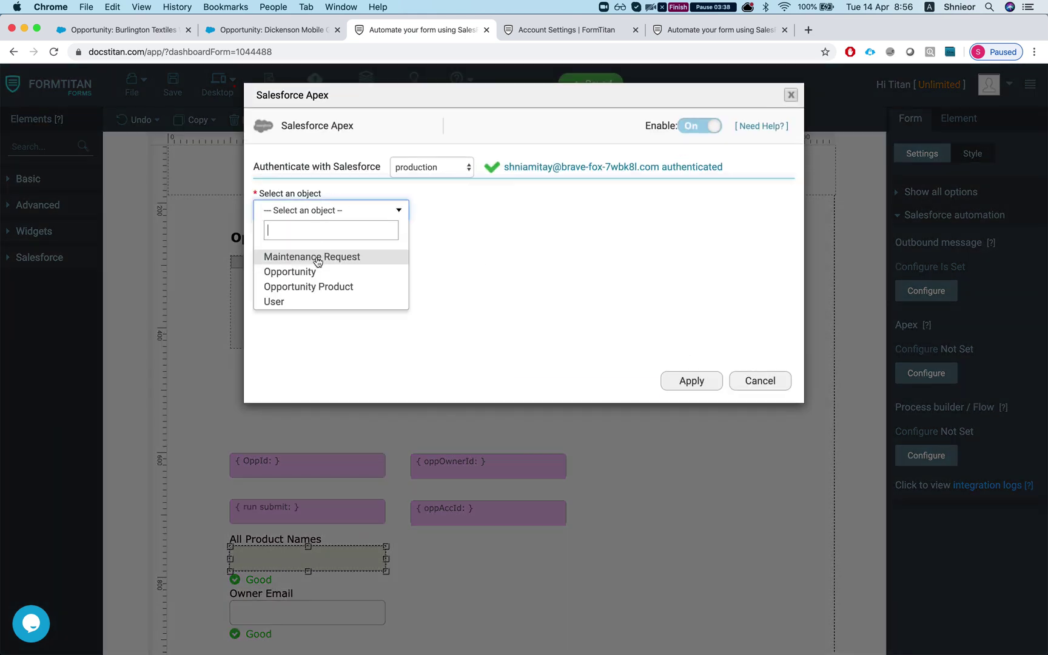
click(325, 272)
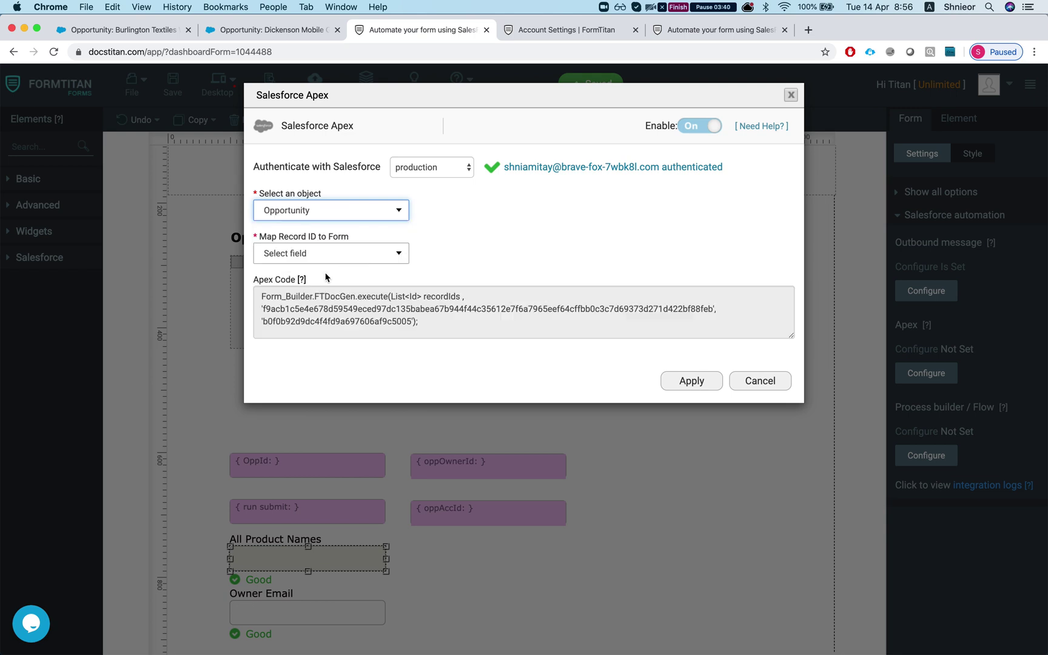
click(341, 262)
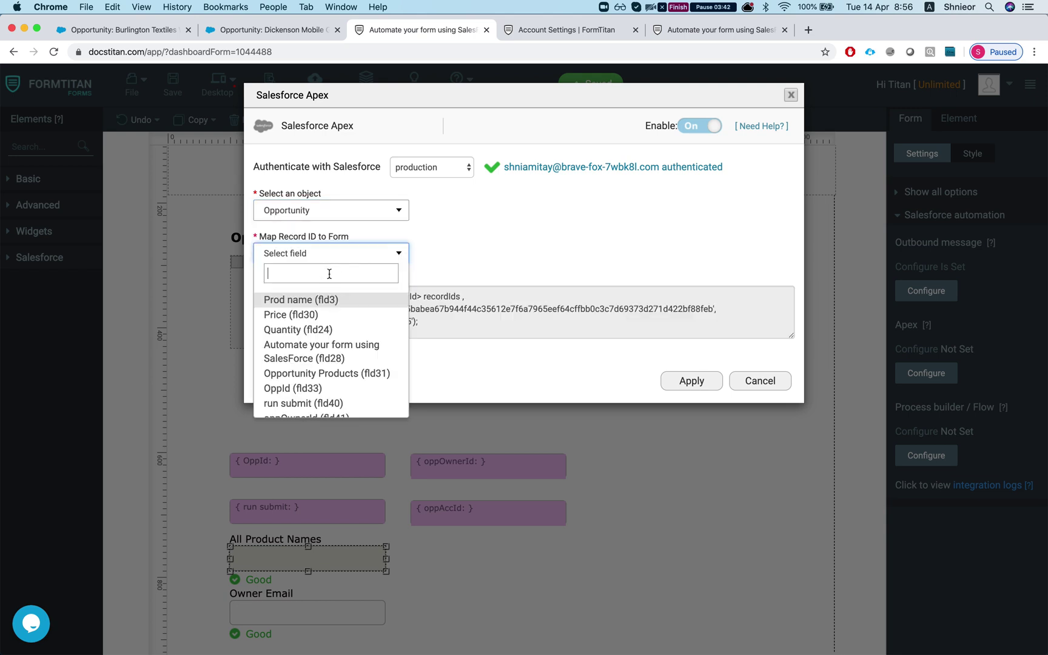
text(opp)
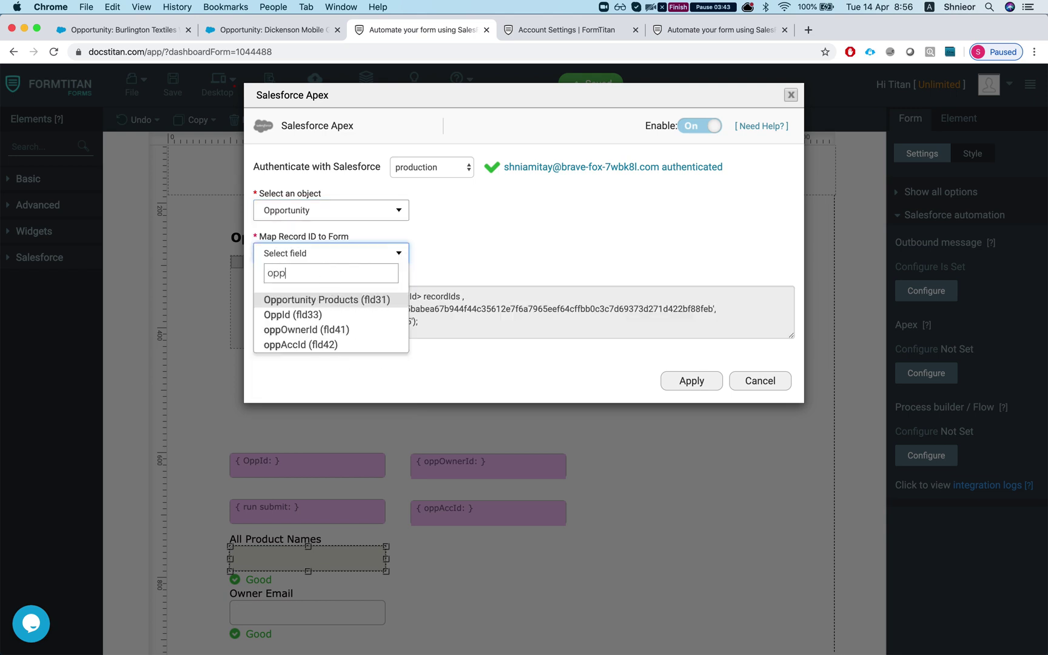
click(316, 313)
triple_click(434, 326)
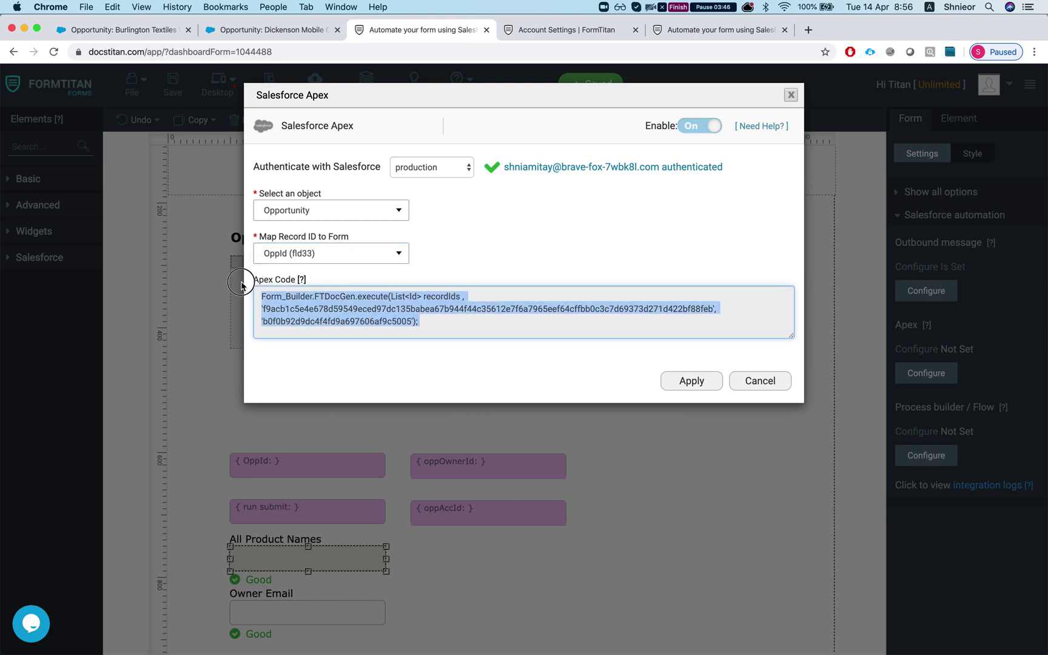
click(312, 308)
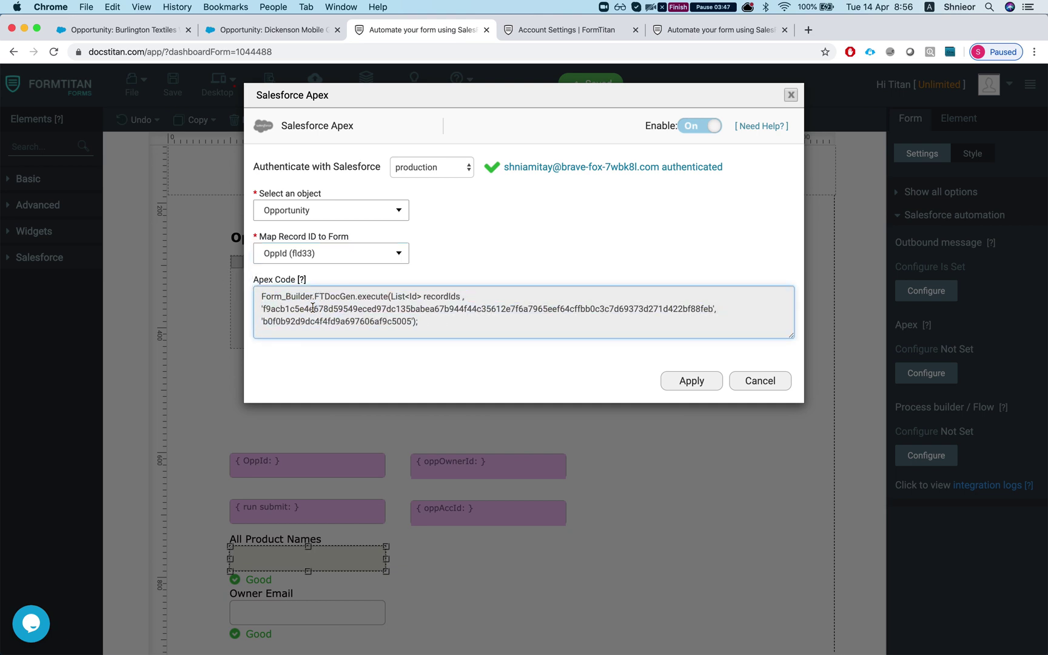
click(736, 382)
- Enable Process builder / Flow for Opportunity with Record ID mapped to OppId, and apply
click(930, 457)
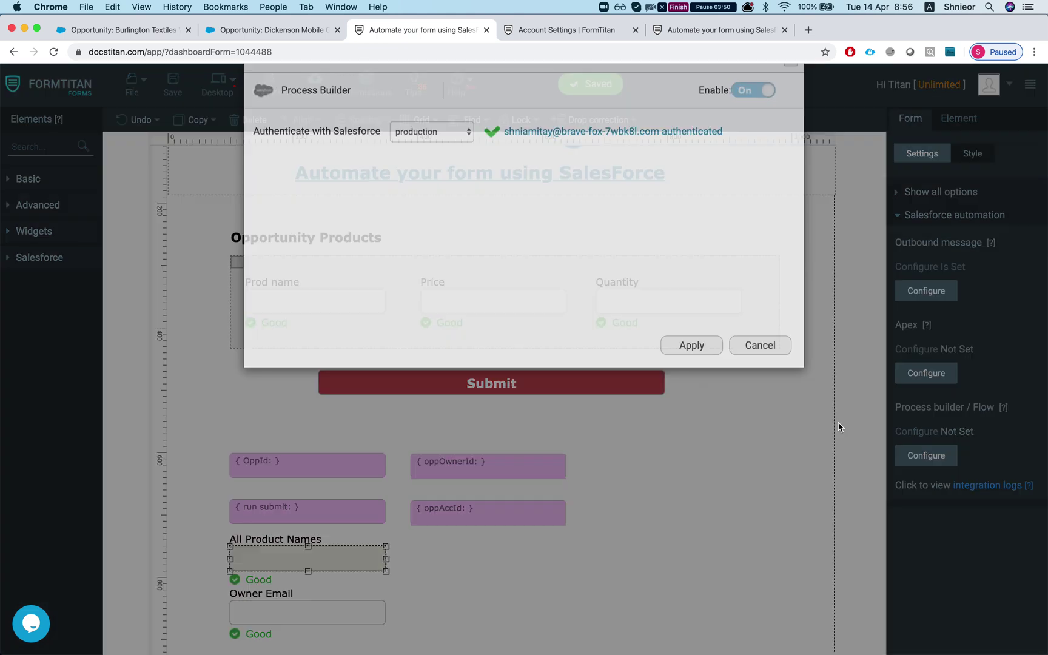
click(354, 214)
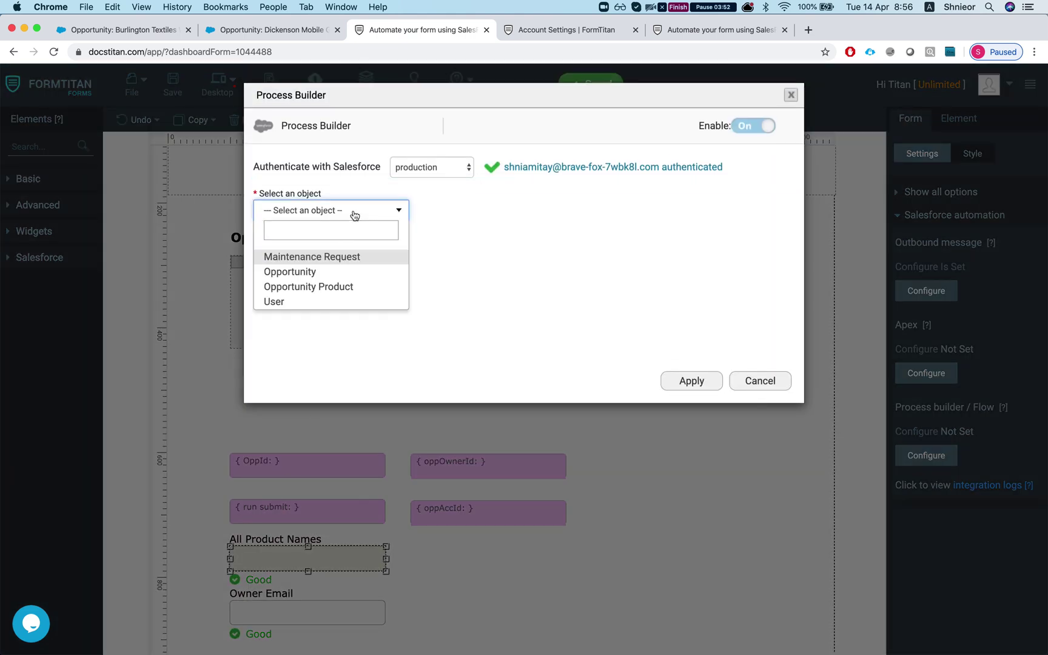
click(302, 274)
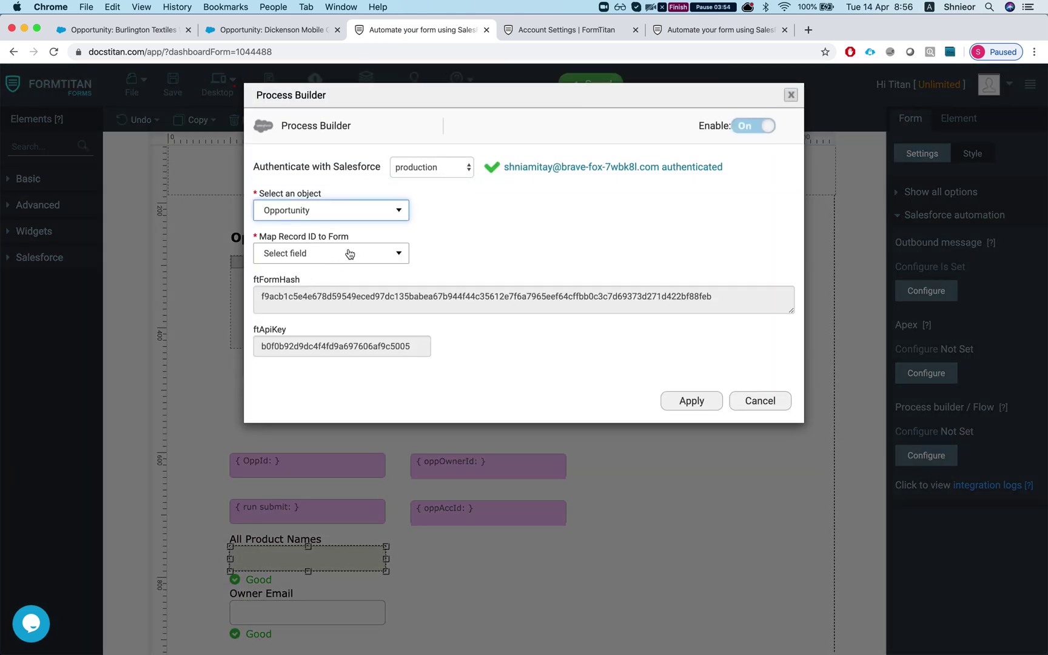
click(331, 255)
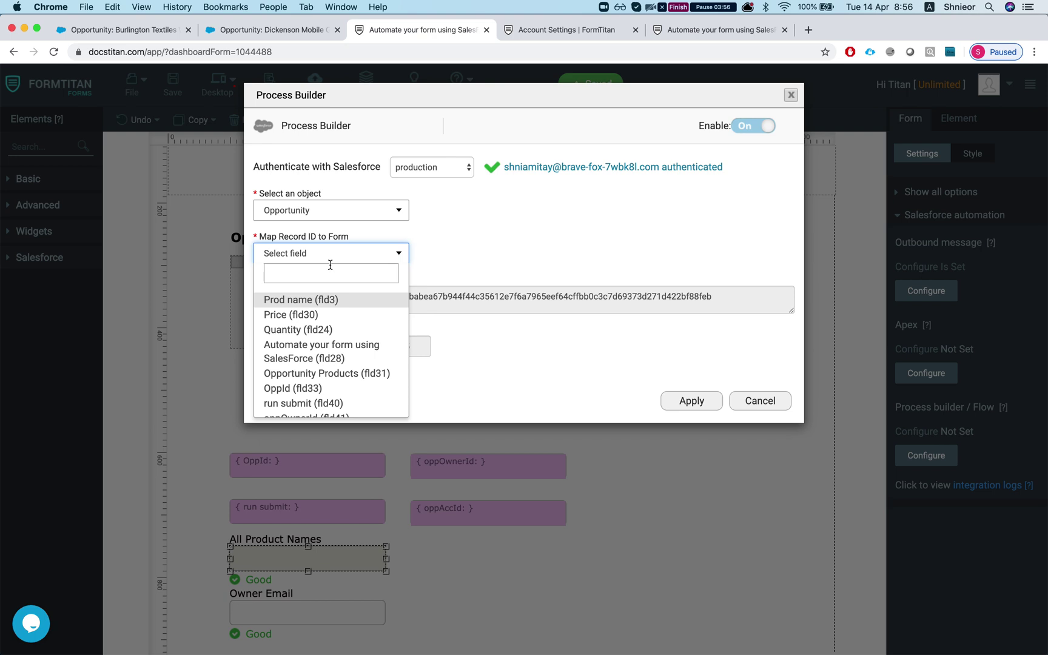
text(opp)
click(311, 314)
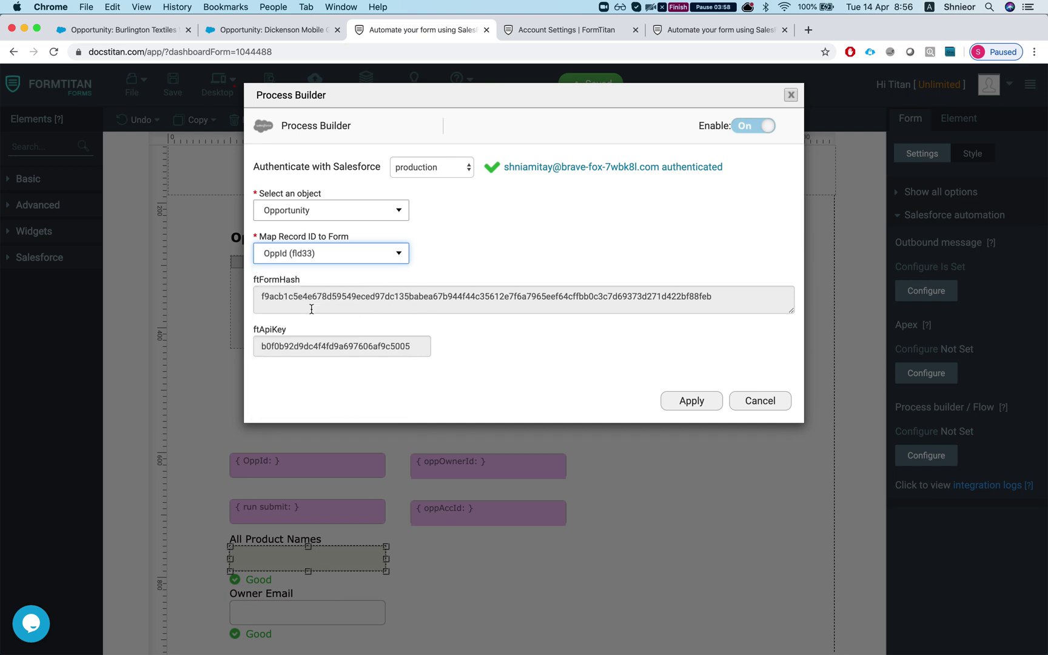
double_click(340, 308)
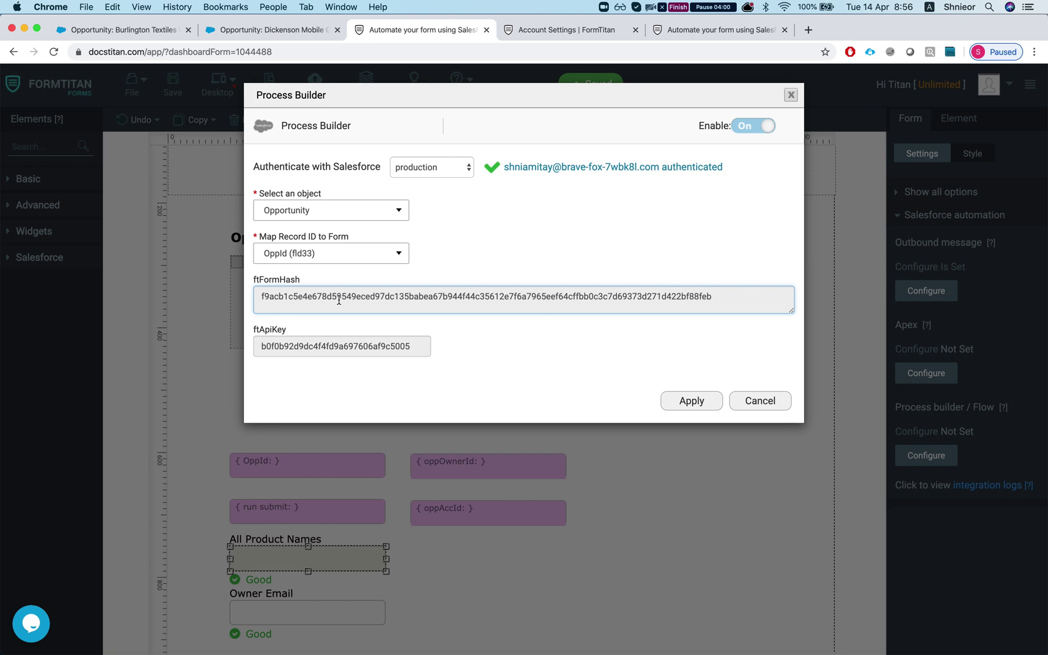
double_click(321, 350)
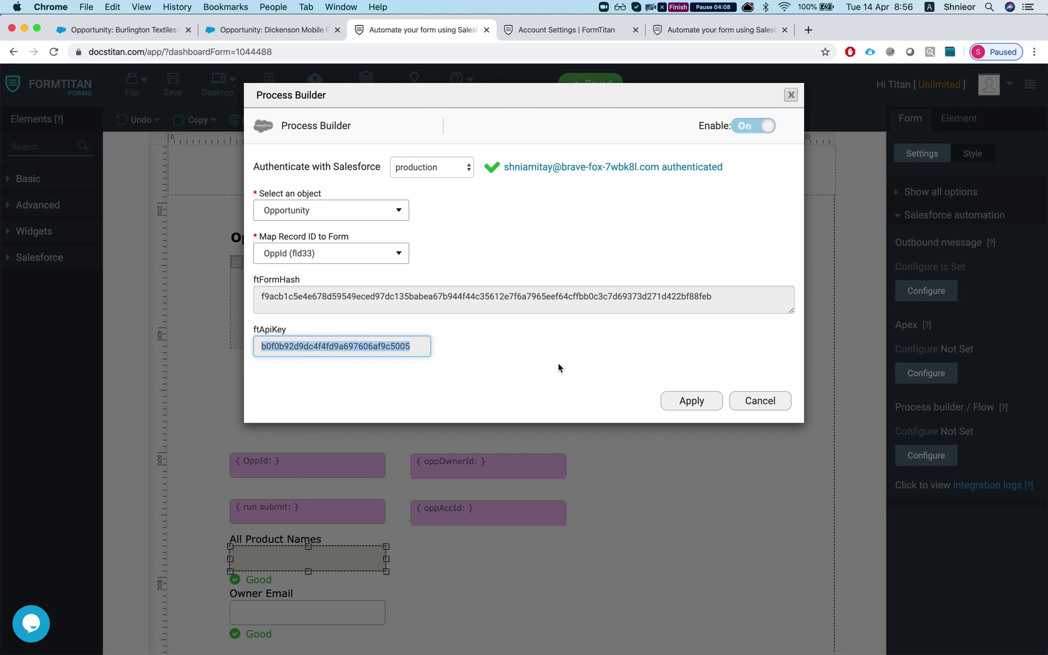
click(692, 401)
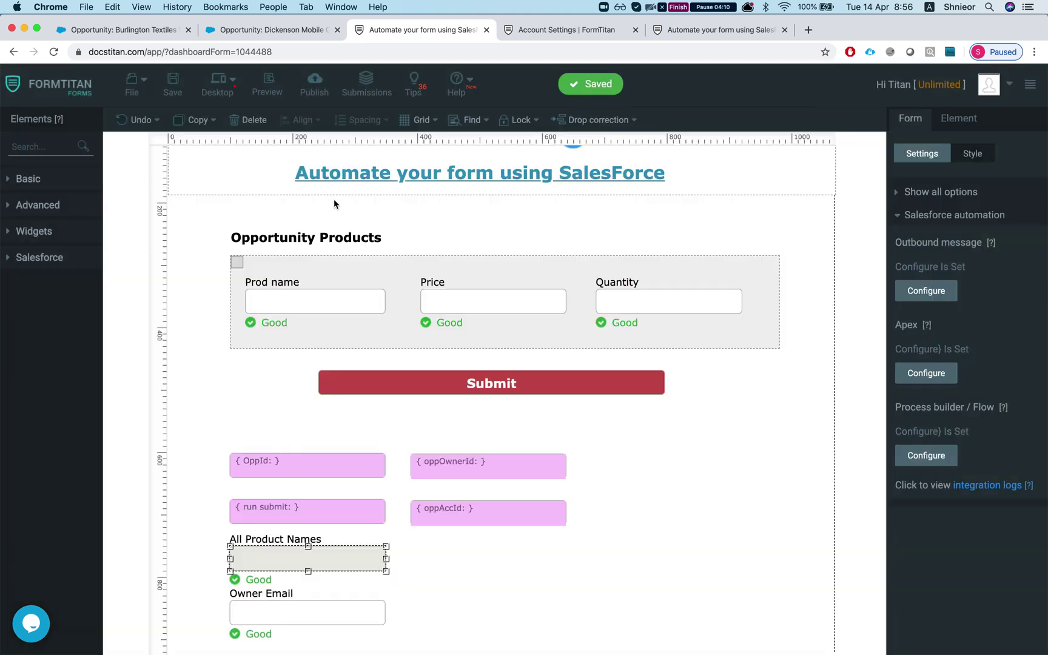
- Save the form and switch the Salesforce opportunity page to Lightning Experience
click(173, 81)
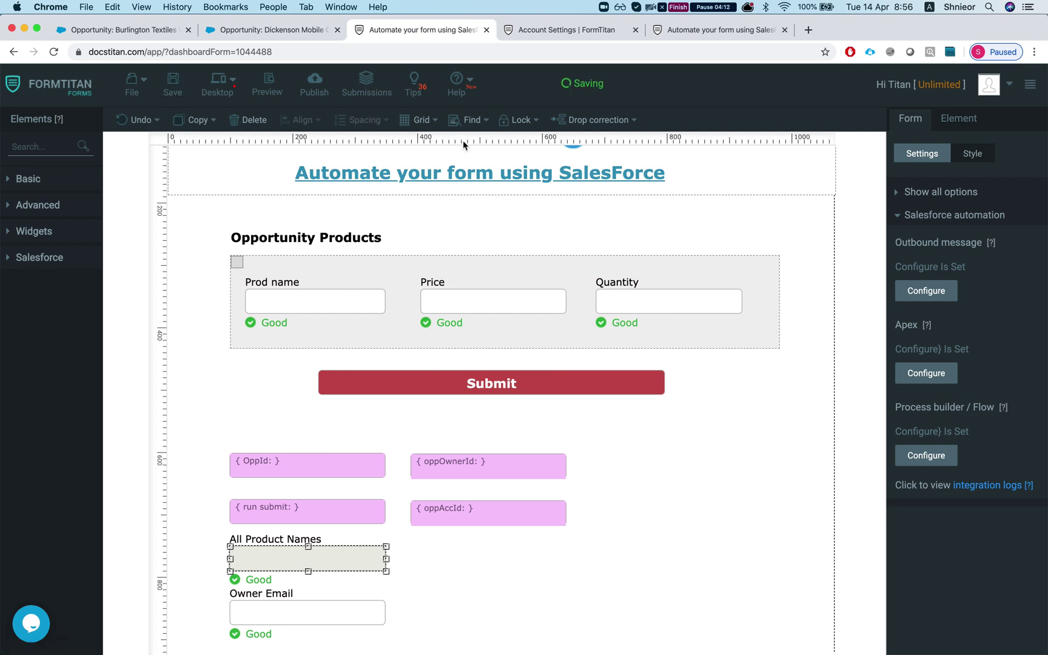
key(super+f)
click(250, 34)
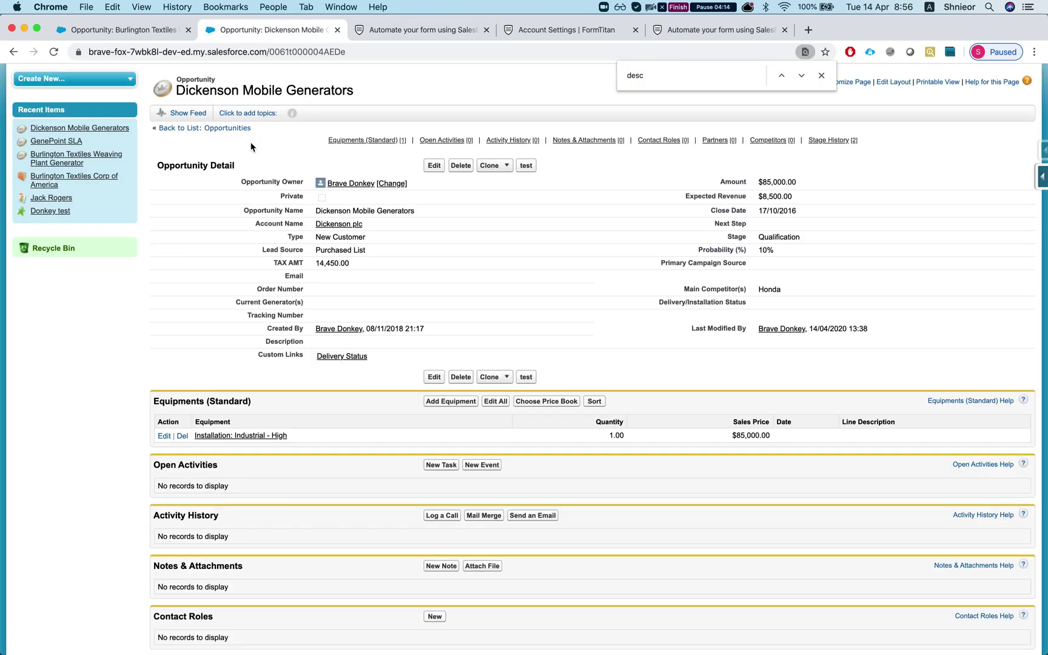
click(821, 76)
drag(861, 323, 1018, 115)
click(1009, 94)
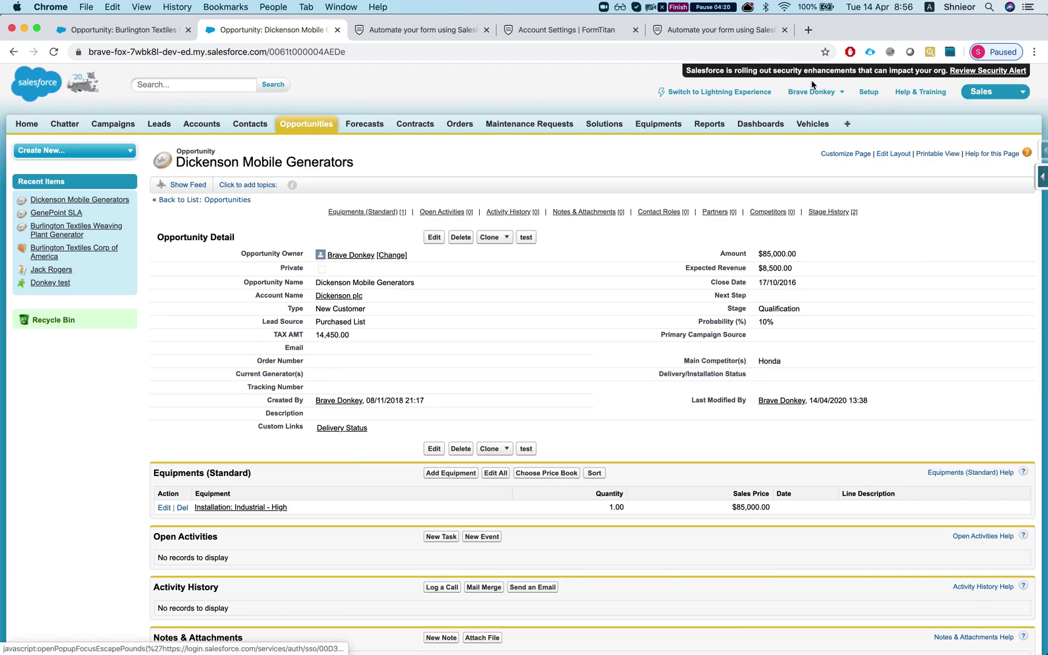
click(732, 94)
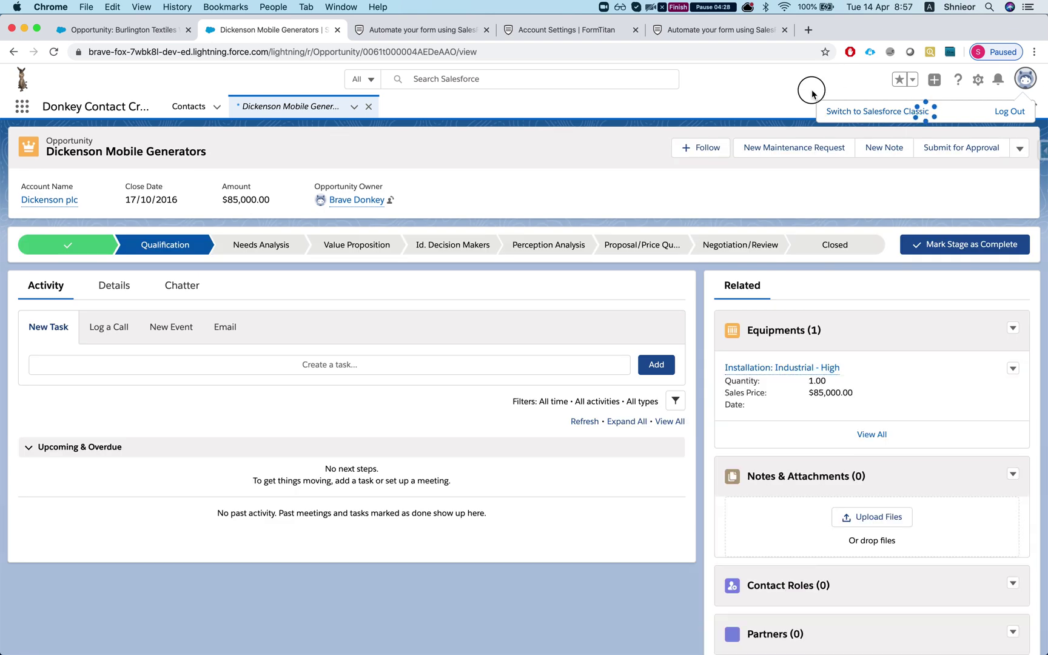
- Open Salesforce Setup and search Quick Find for 'process b'
click(978, 84)
click(925, 116)
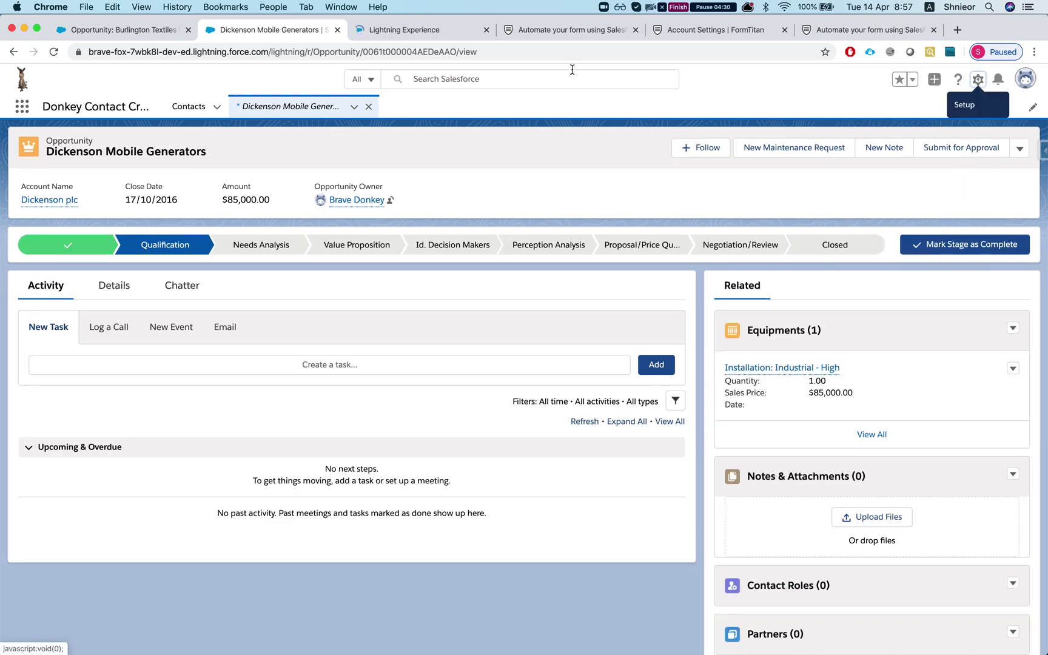
click(450, 28)
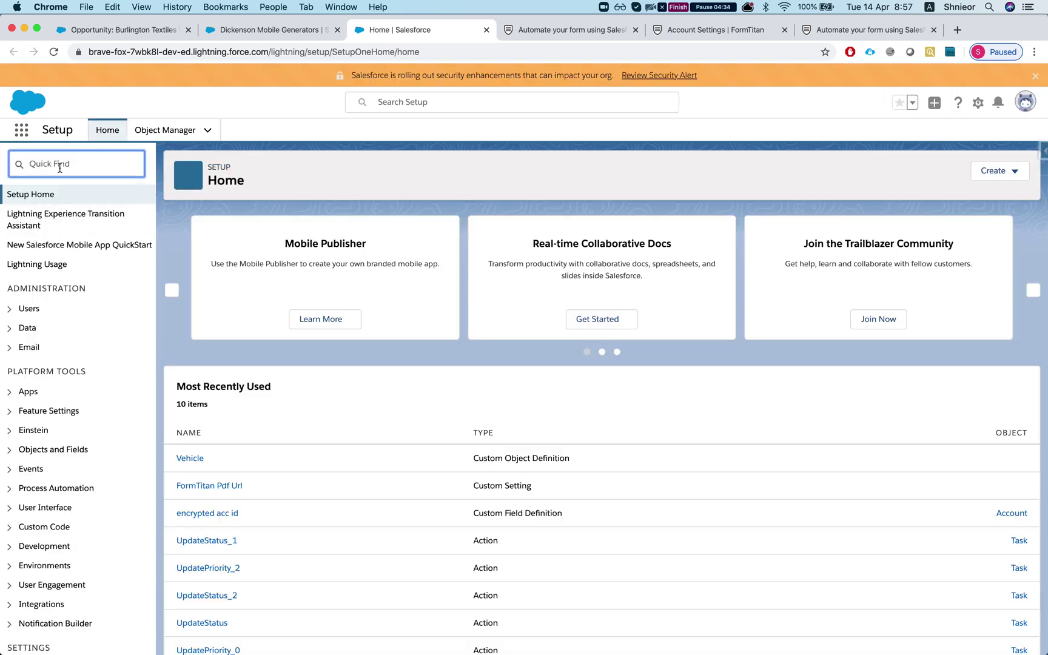
click(59, 168)
text(pr)
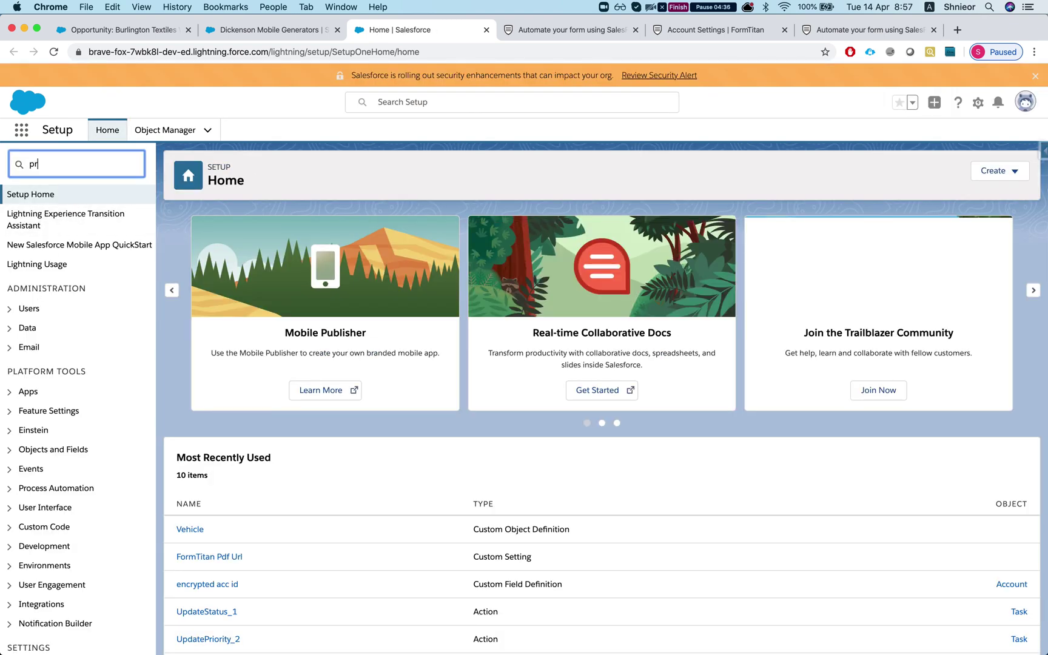
text(ocess)
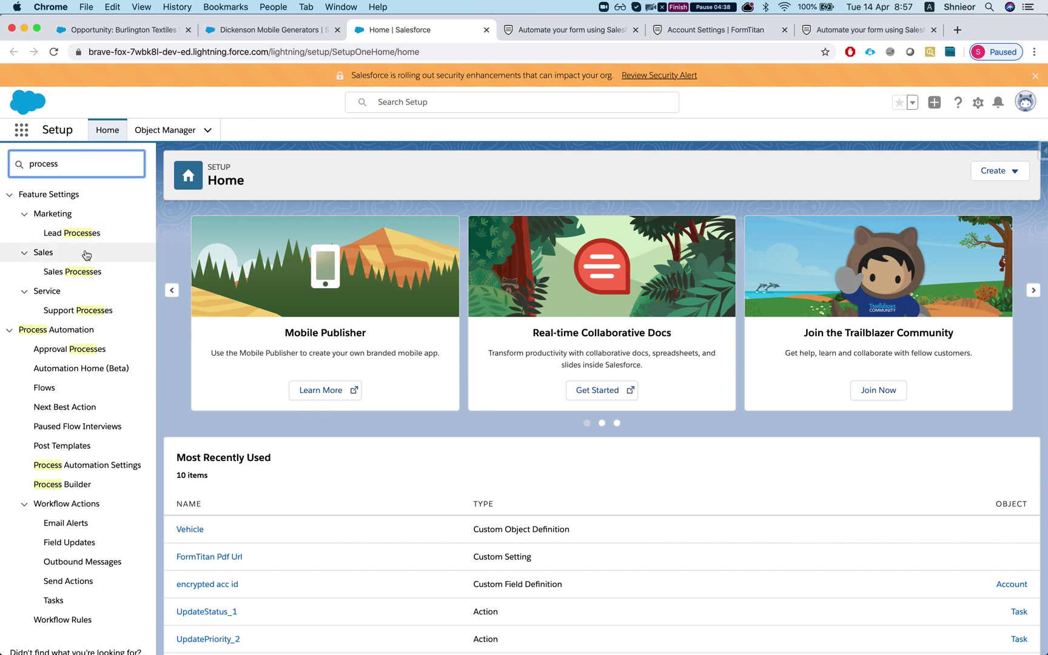
text( b)
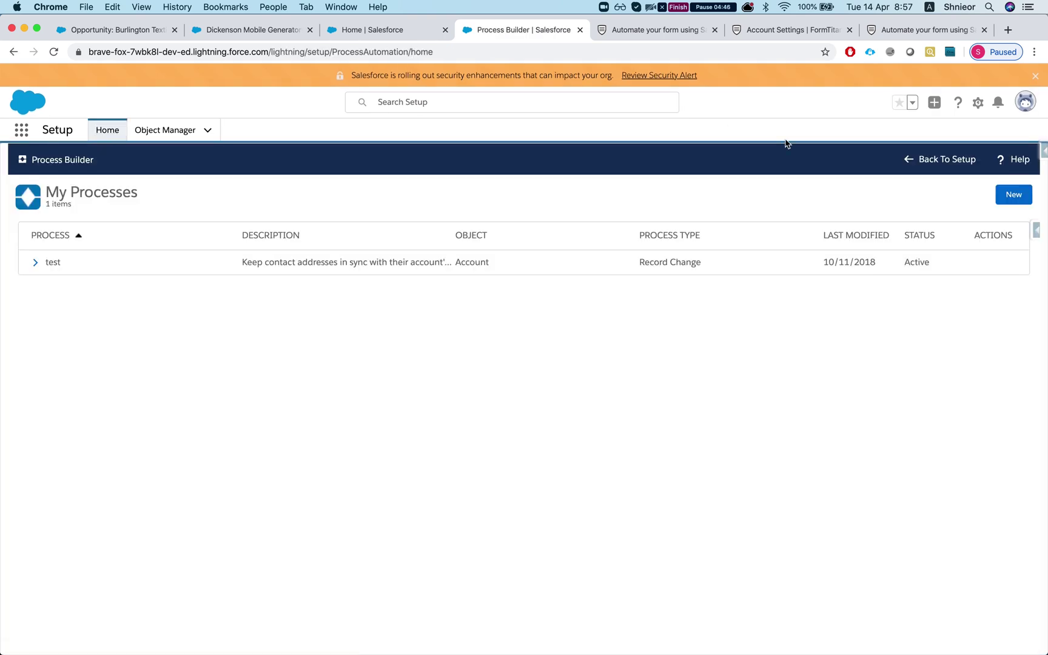
- Create a new process named 'run FT FORM' that starts when a record changes
click(1017, 197)
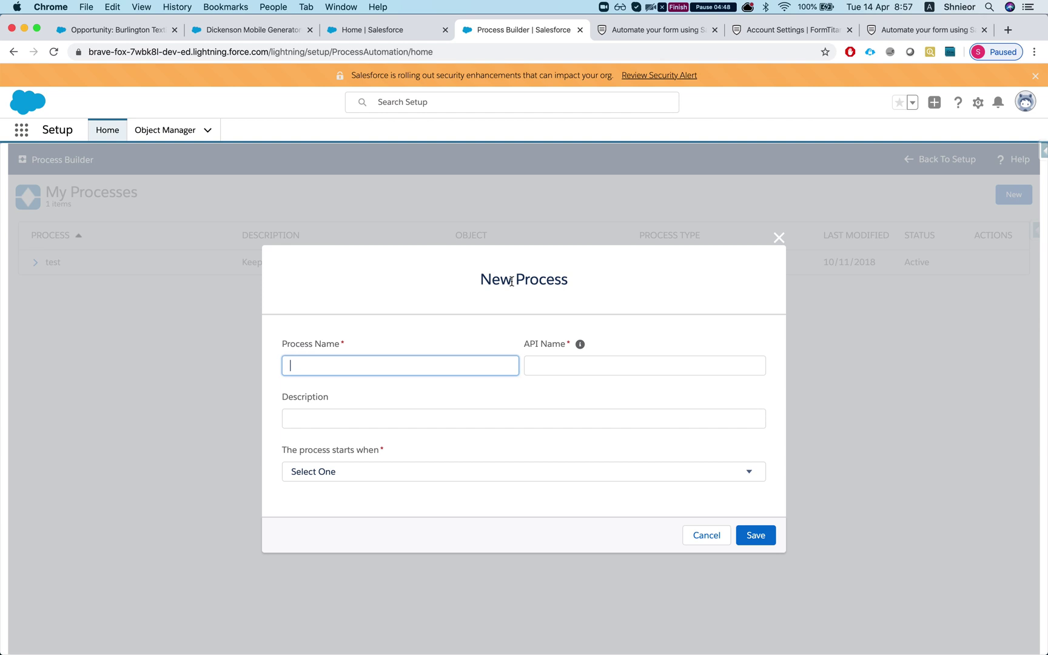
text(run)
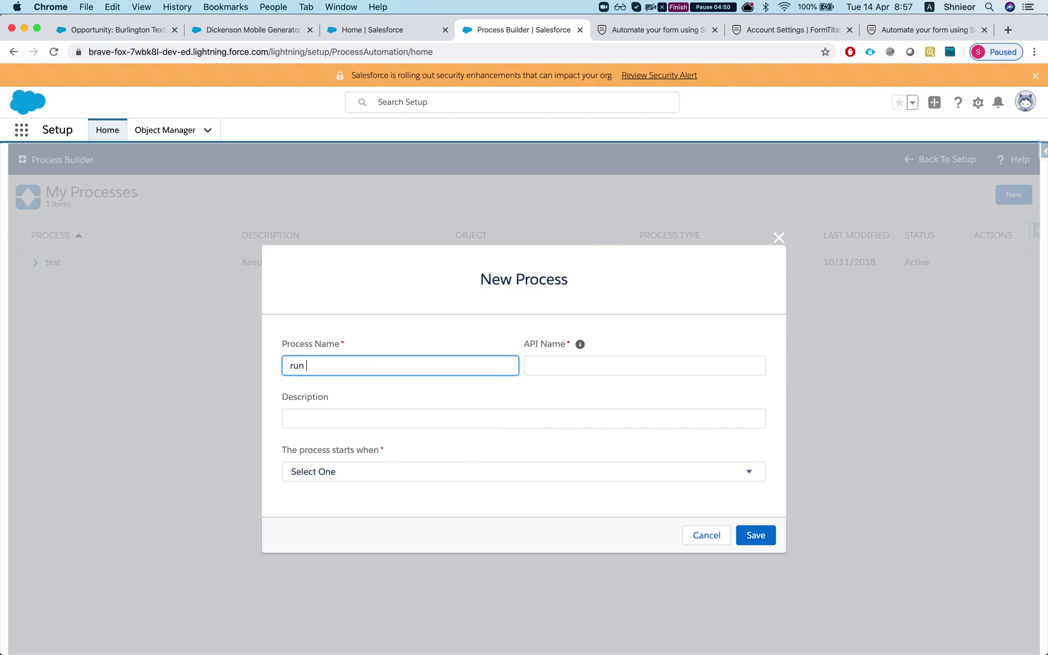
text( FT FORM)
click(467, 420)
click(410, 471)
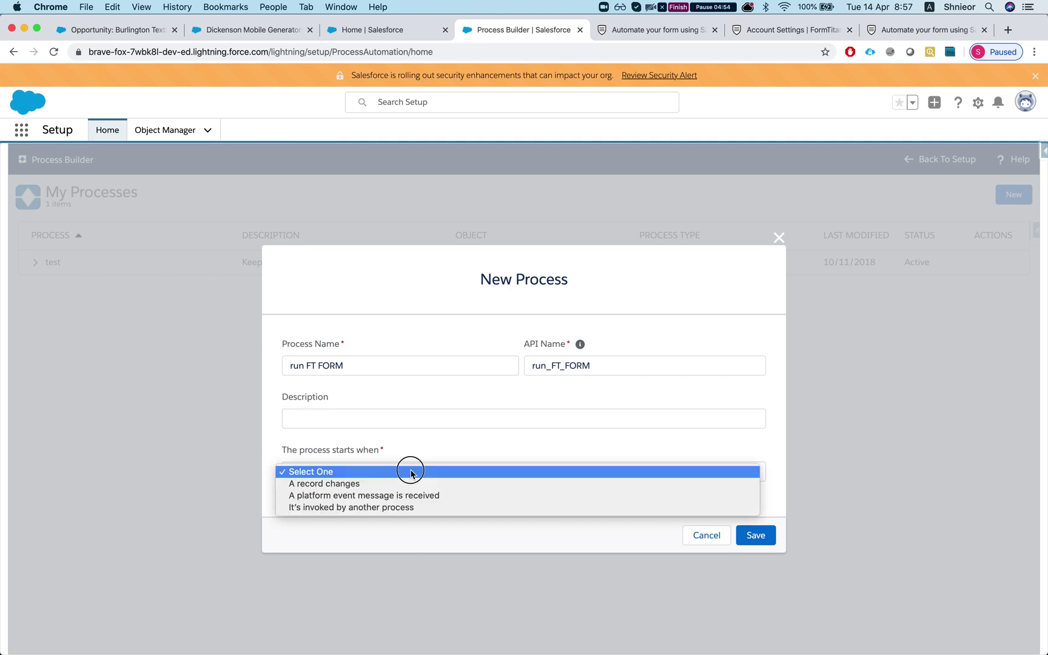
click(384, 484)
click(757, 535)
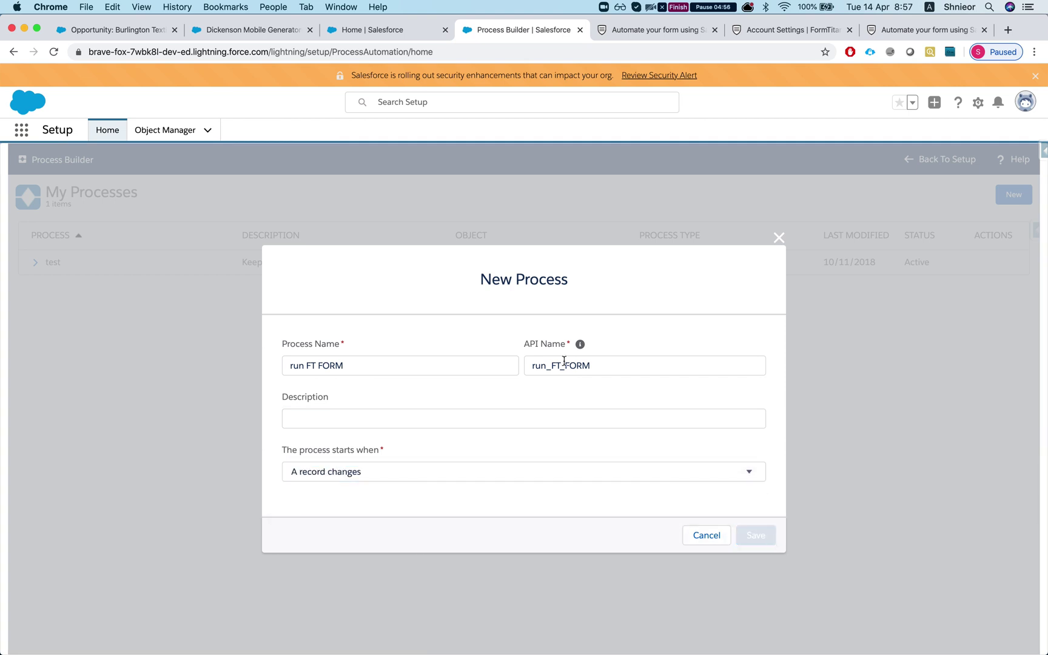
- Set Opportunity as the process object, triggering when a record is created or edited
click(72, 261)
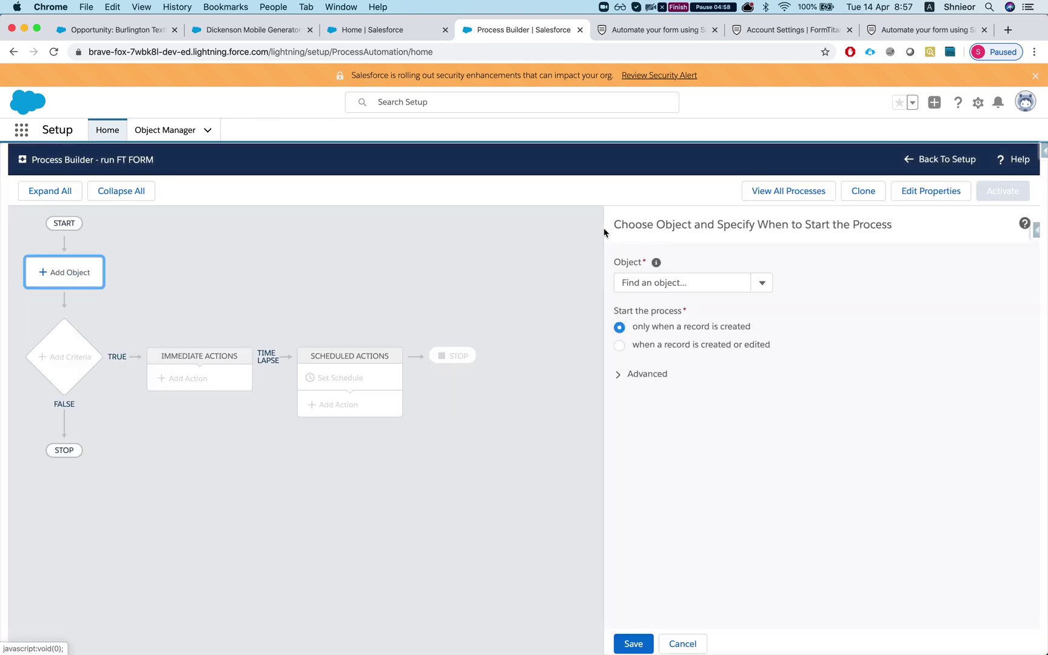
click(655, 281)
text(oppo)
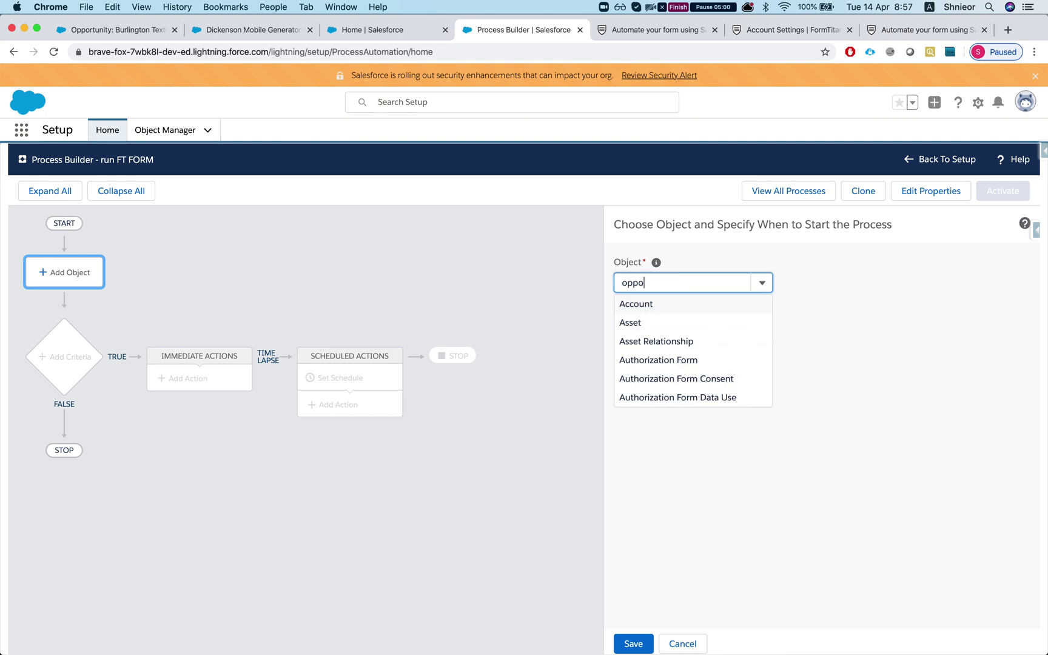
click(646, 303)
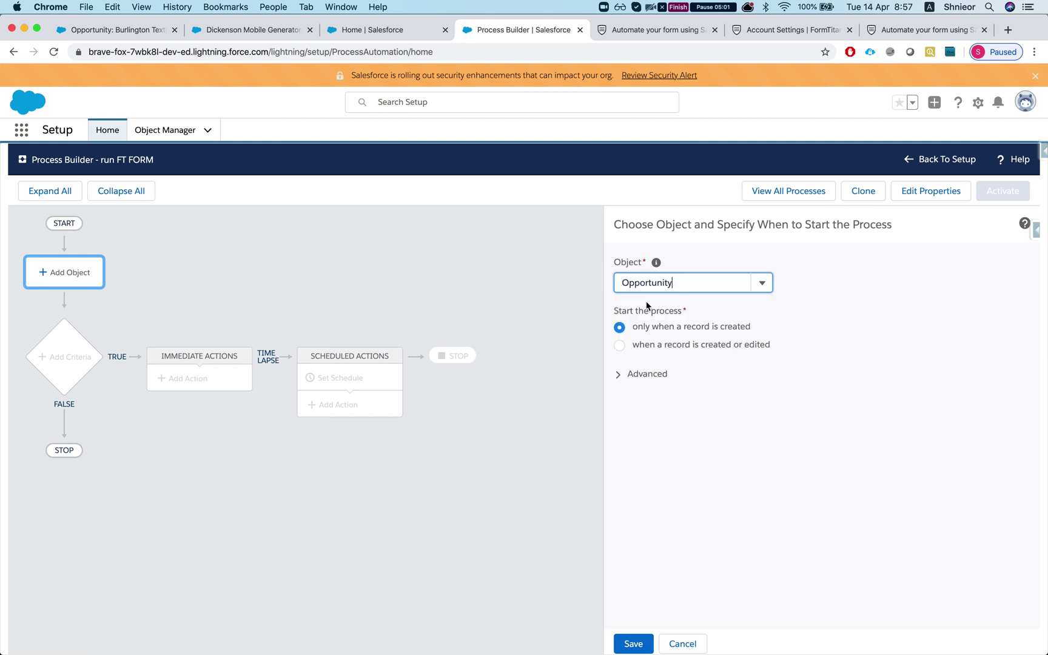
click(649, 346)
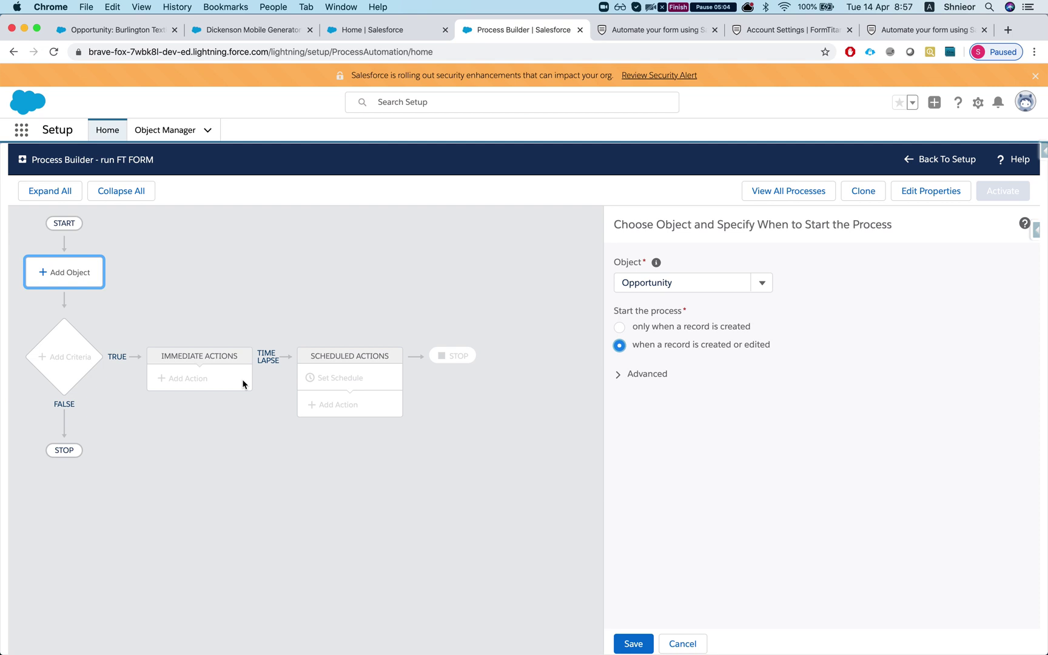
click(630, 644)
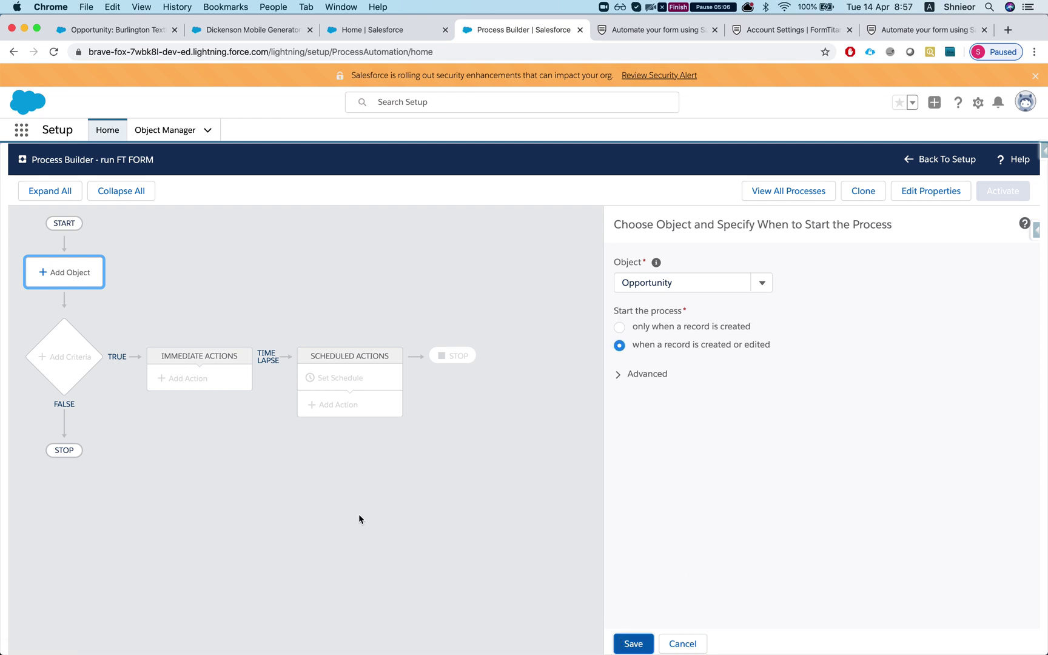
- Add a 'Closed Won' criteria node checking that Opportunity Stage equals Closed Won
click(52, 353)
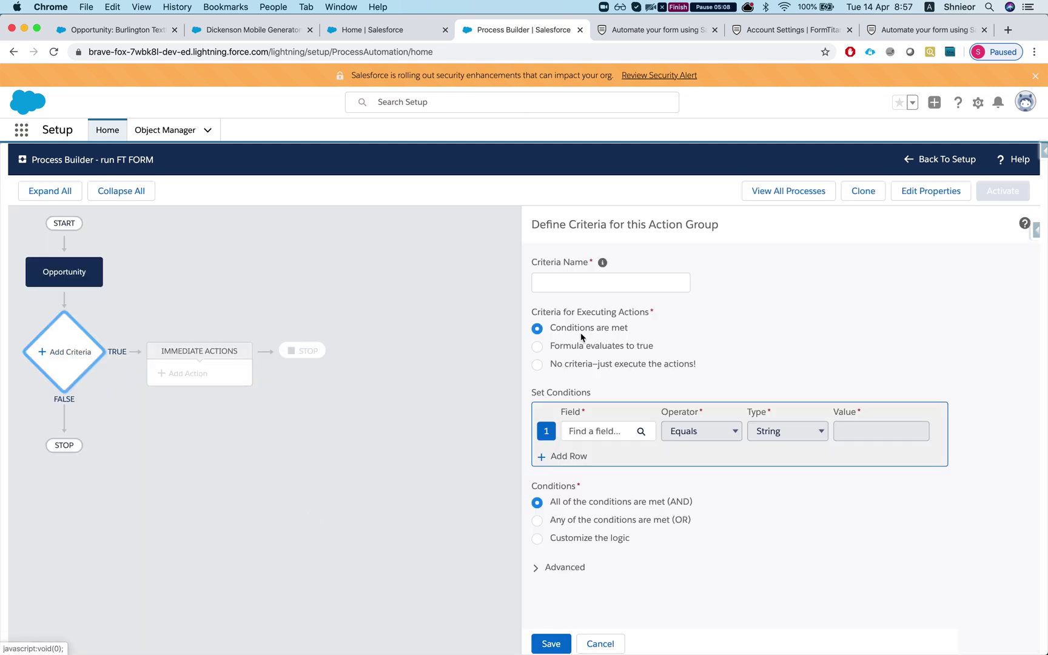
click(629, 288)
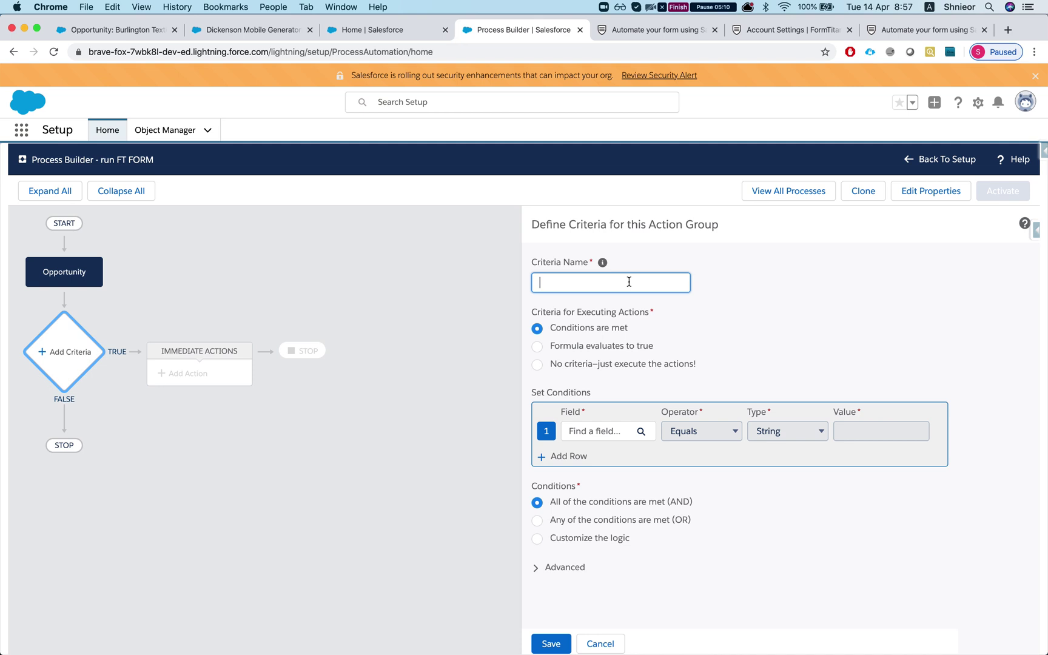
text(CL)
click(600, 432)
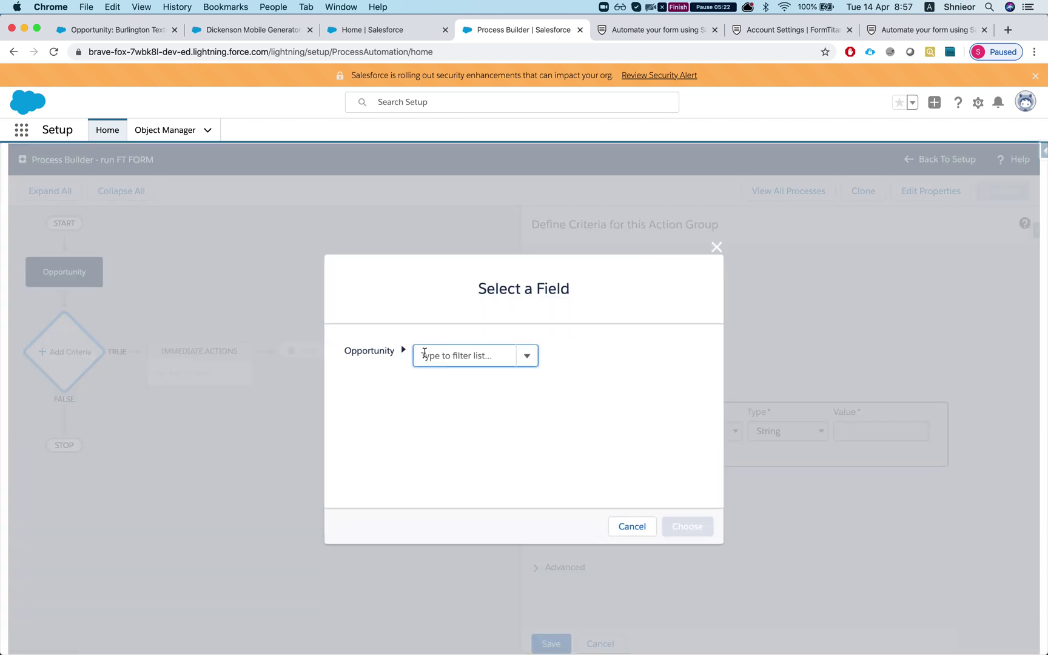
text(stage)
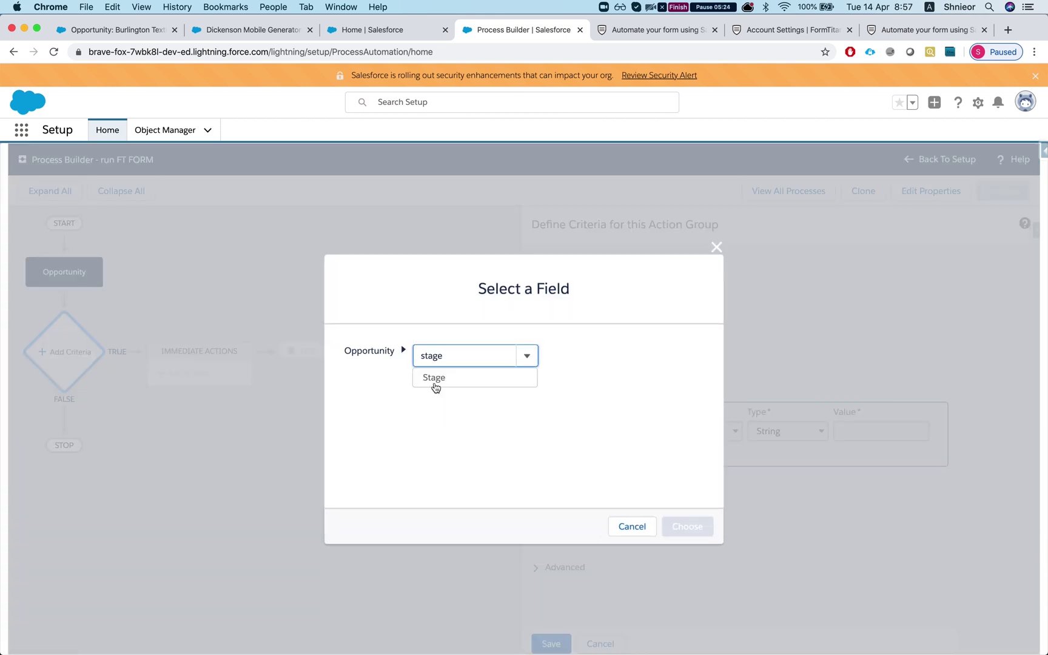
click(448, 376)
click(692, 528)
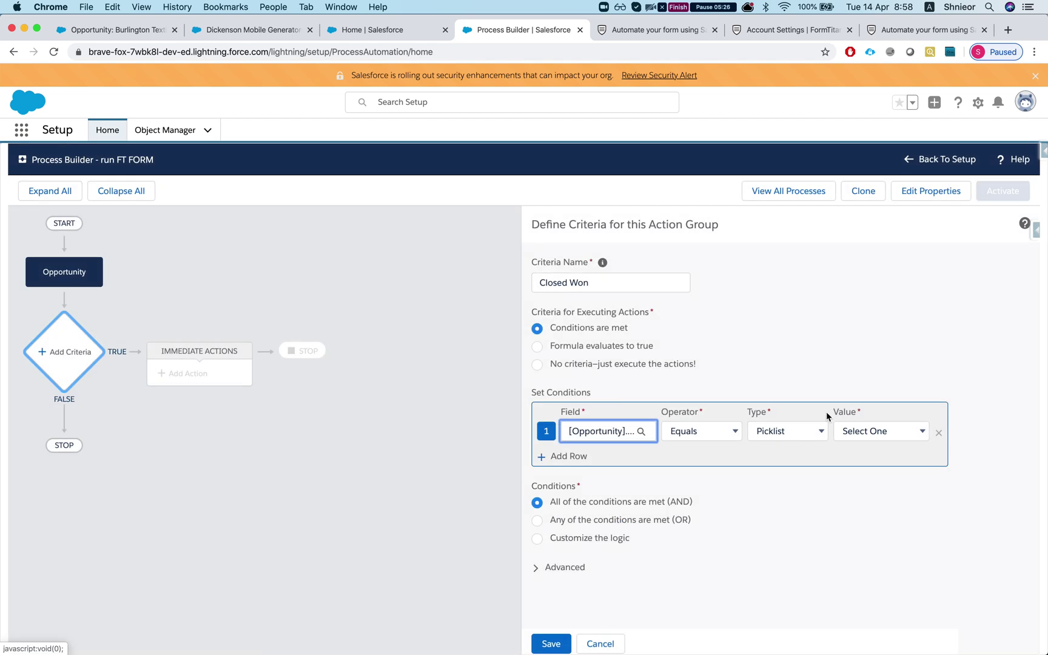
click(859, 432)
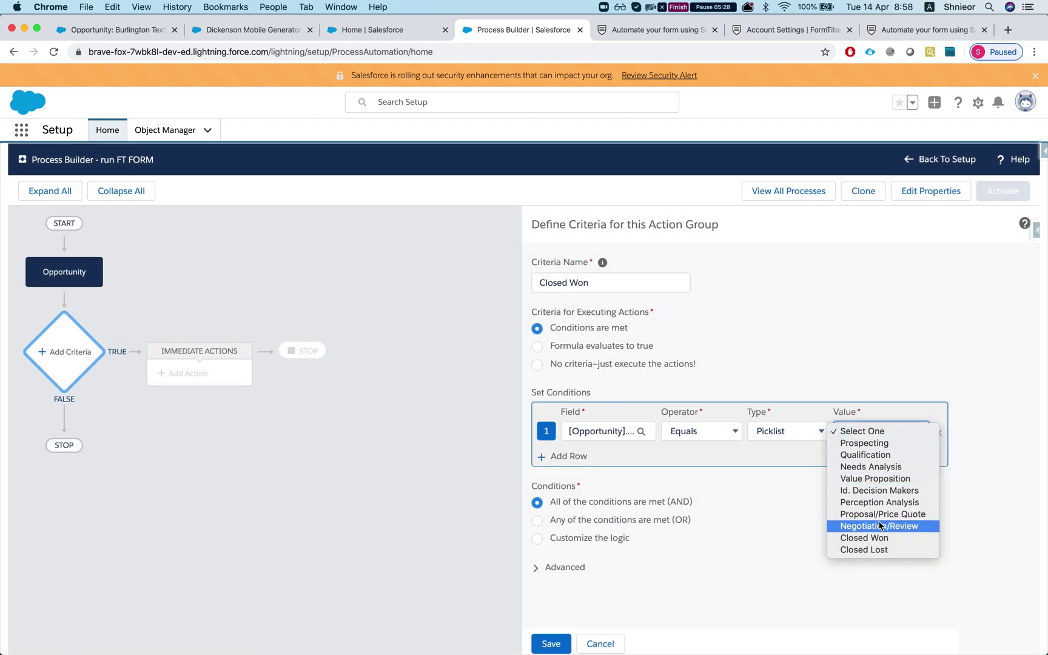
click(866, 539)
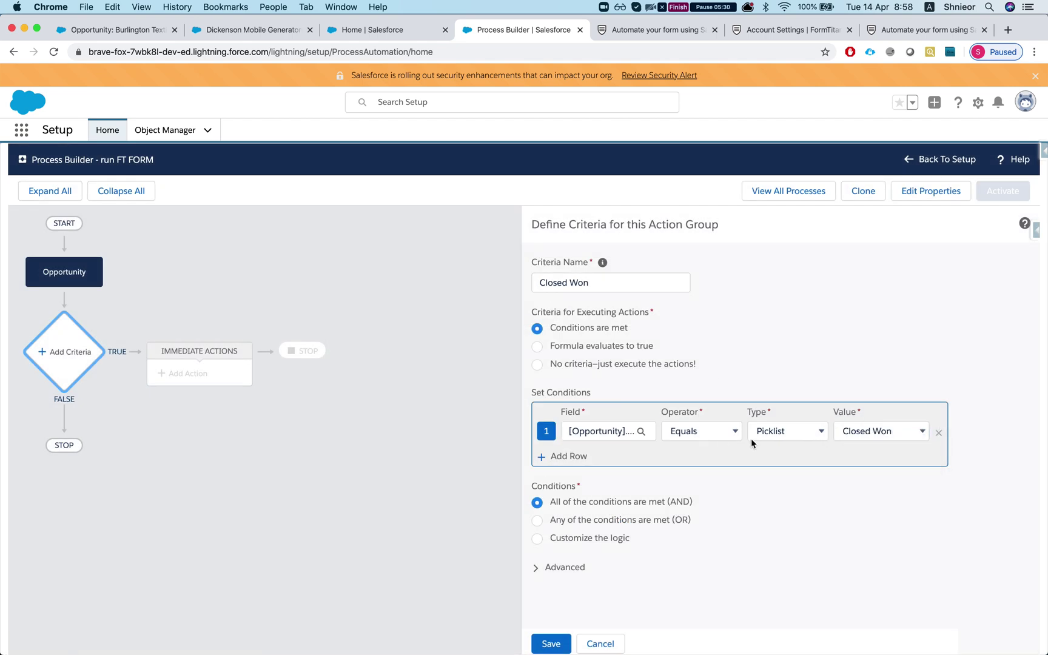
click(546, 641)
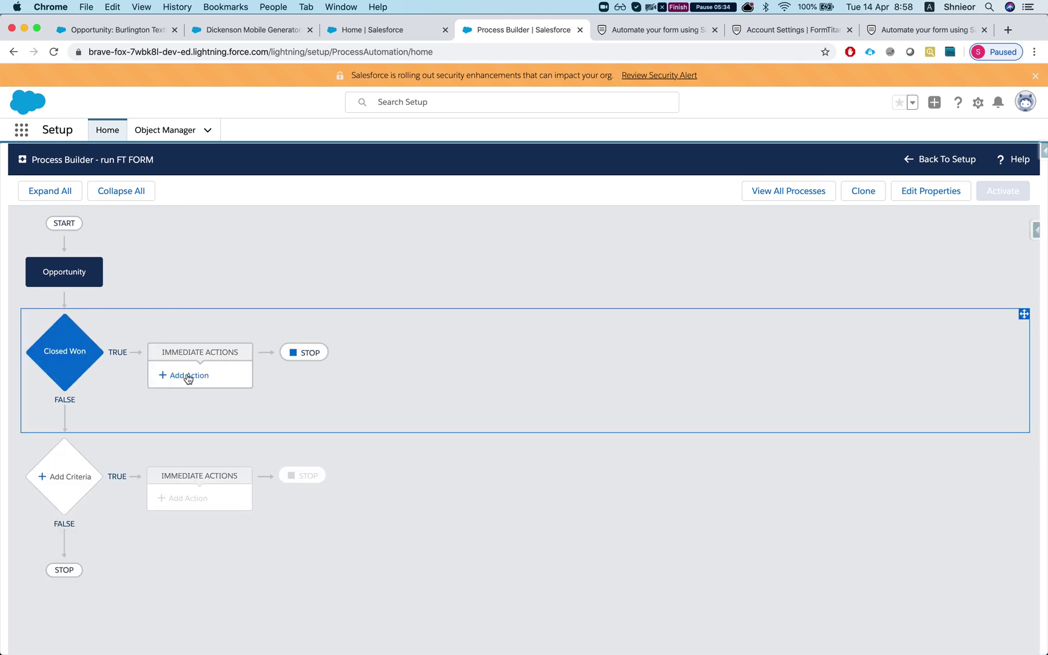
- Add an Apex action named Run FT FORM using the Form_Builder__FTDocGen class
click(188, 377)
click(672, 282)
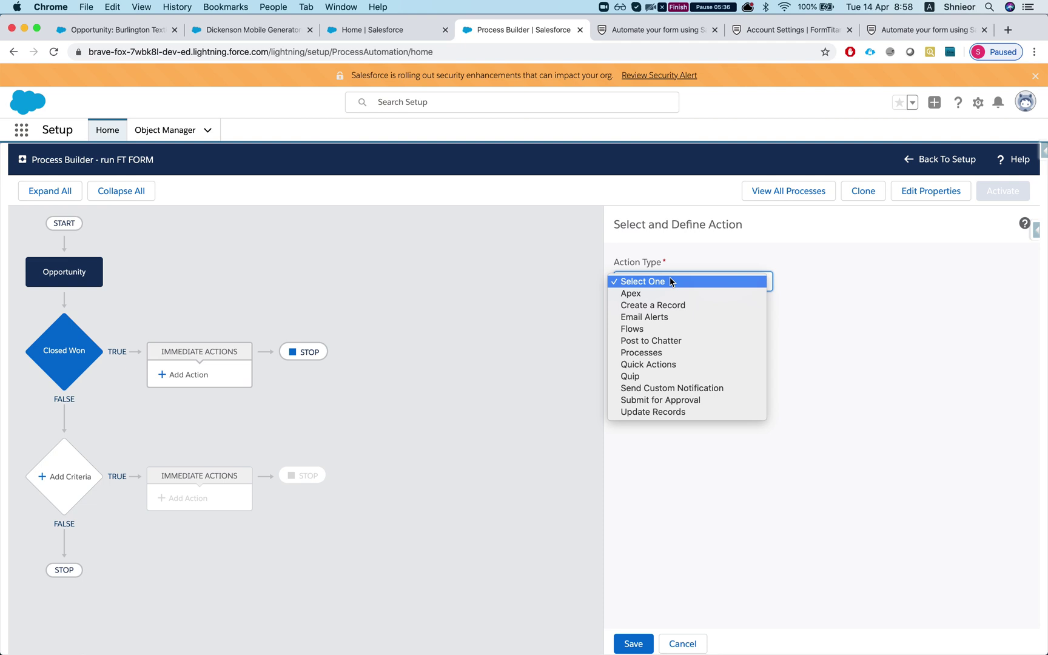
click(658, 296)
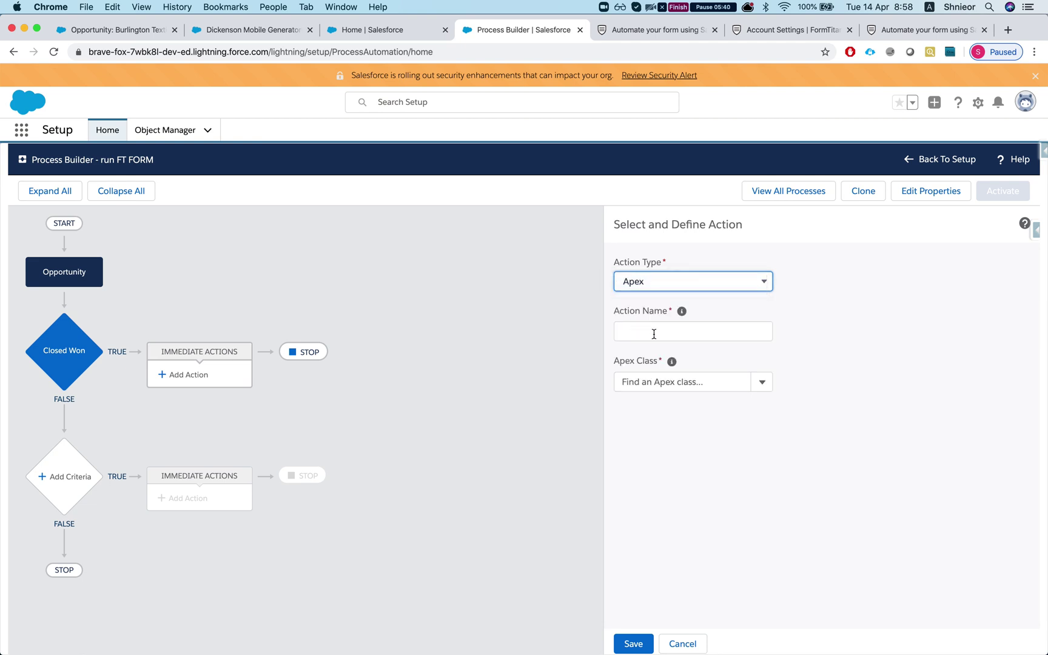
click(654, 334)
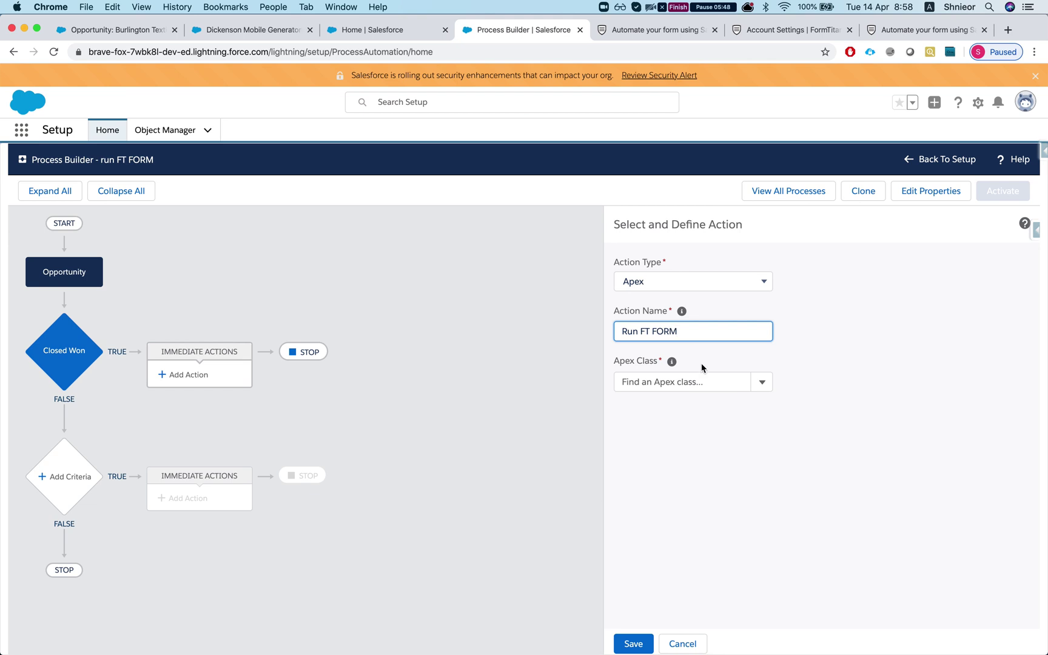
click(693, 381)
text(ft)
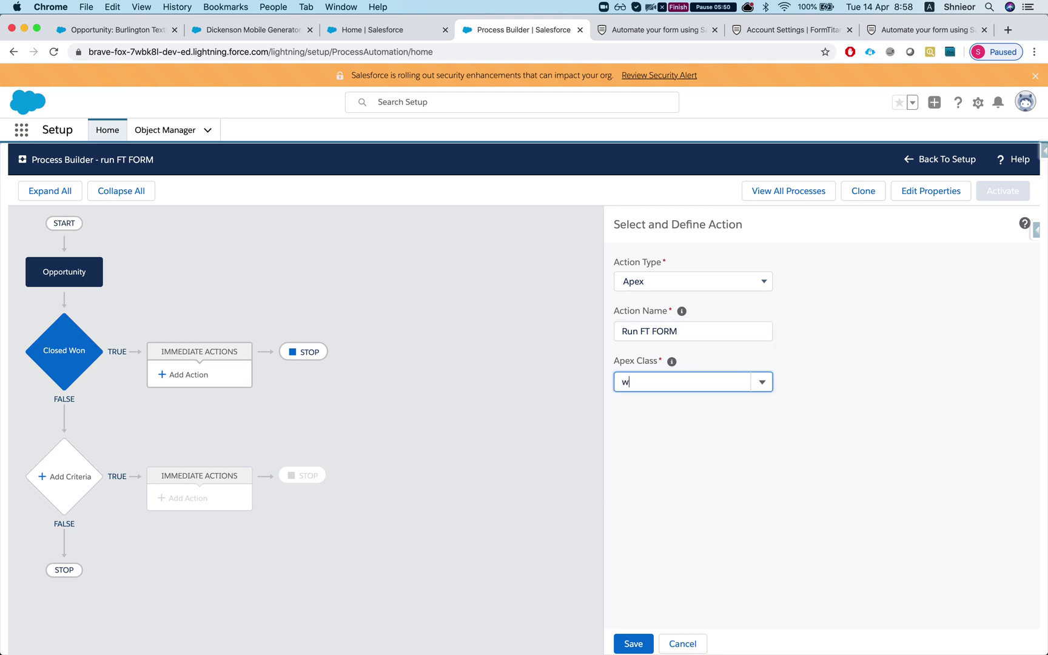
key(BackSpace)
key(BackSpace)
text(ft)
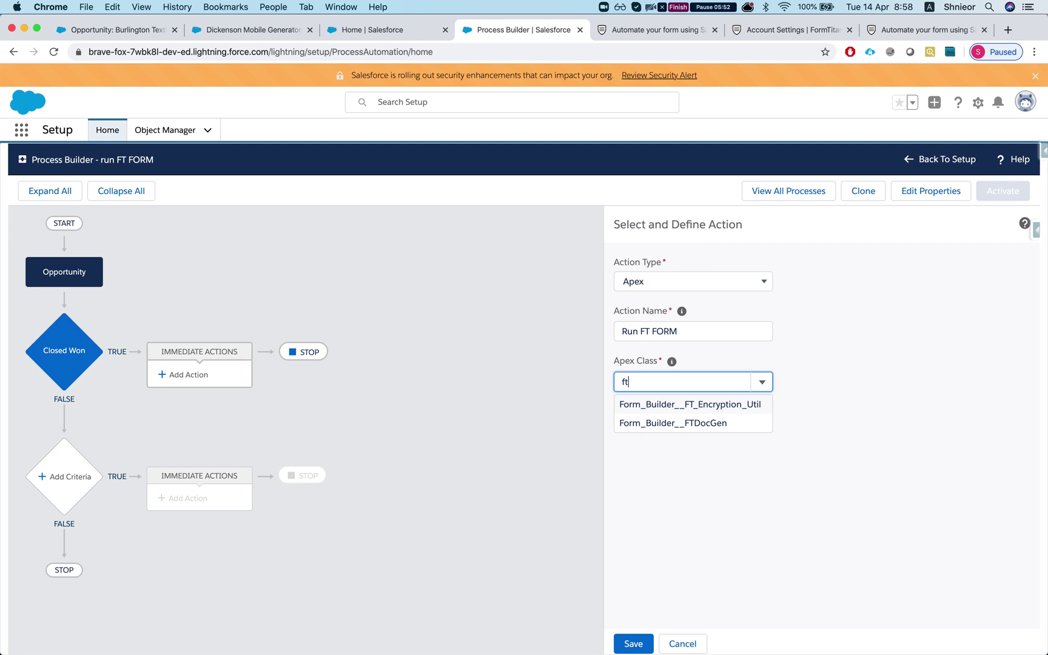
click(704, 426)
- Set the objectId variable to the Opportunity ID field reference
click(811, 449)
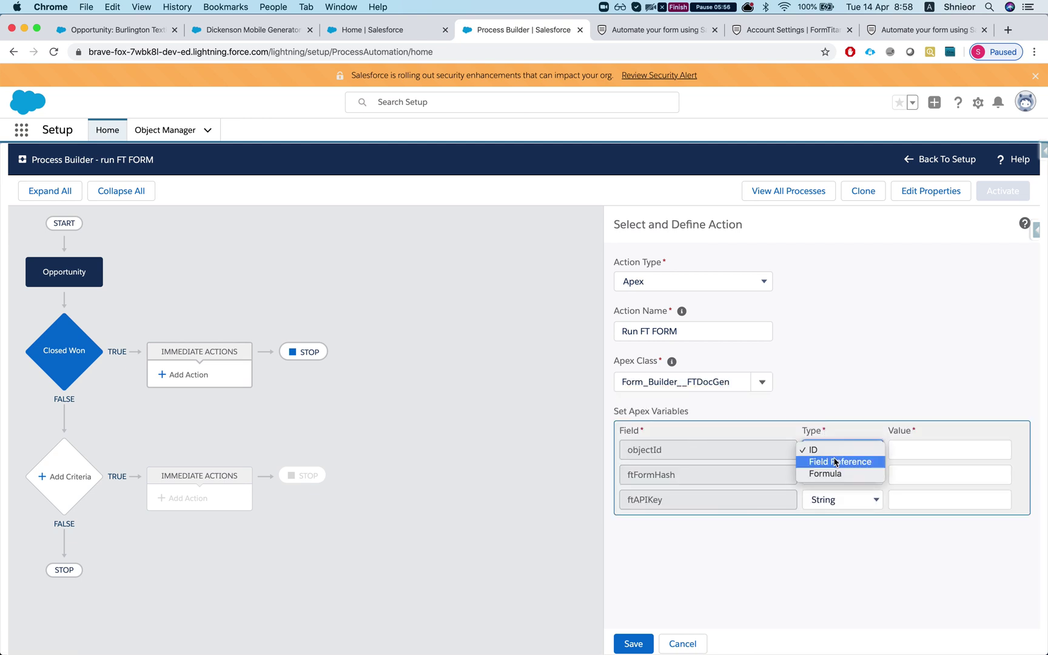
click(851, 462)
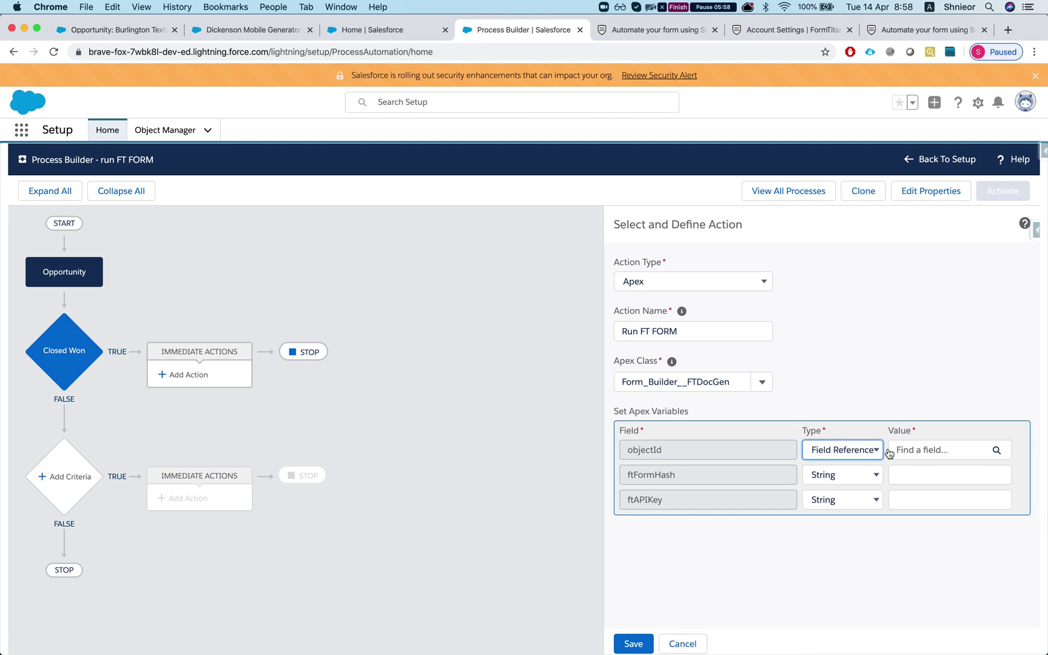
click(920, 449)
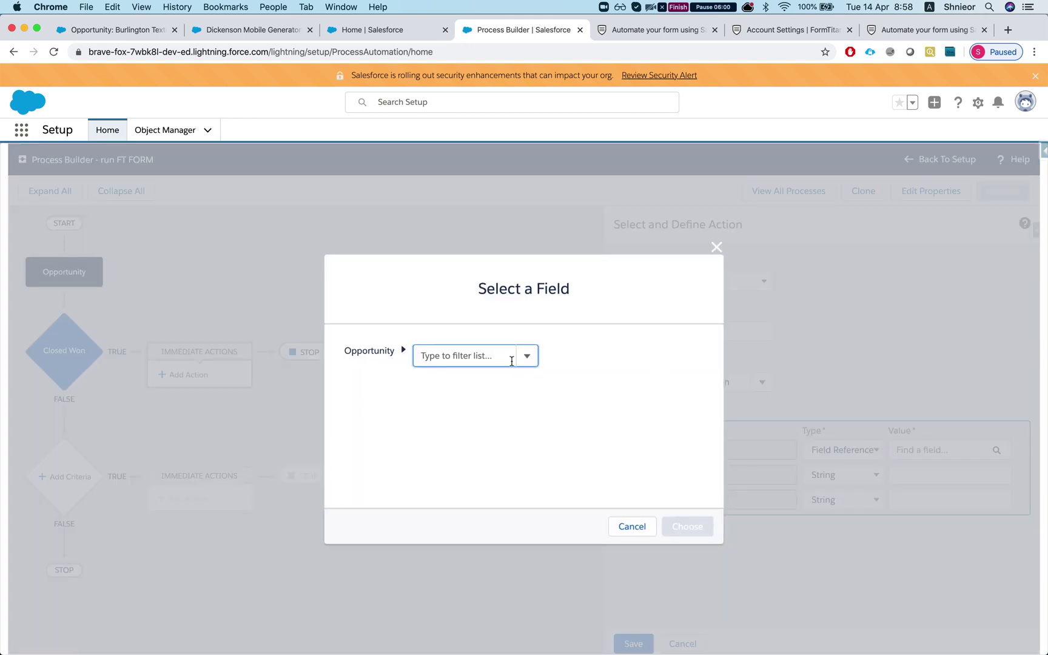
text(opport)
key(BackSpace)
key(BackSpace)
key(BackSpace)
key(BackSpace)
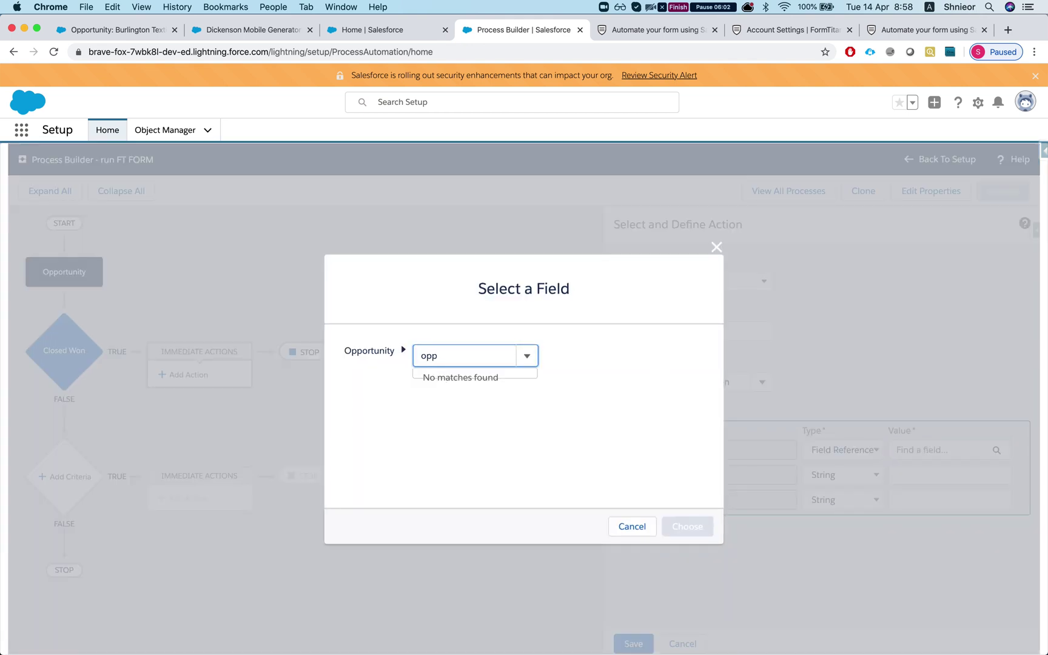
click(479, 380)
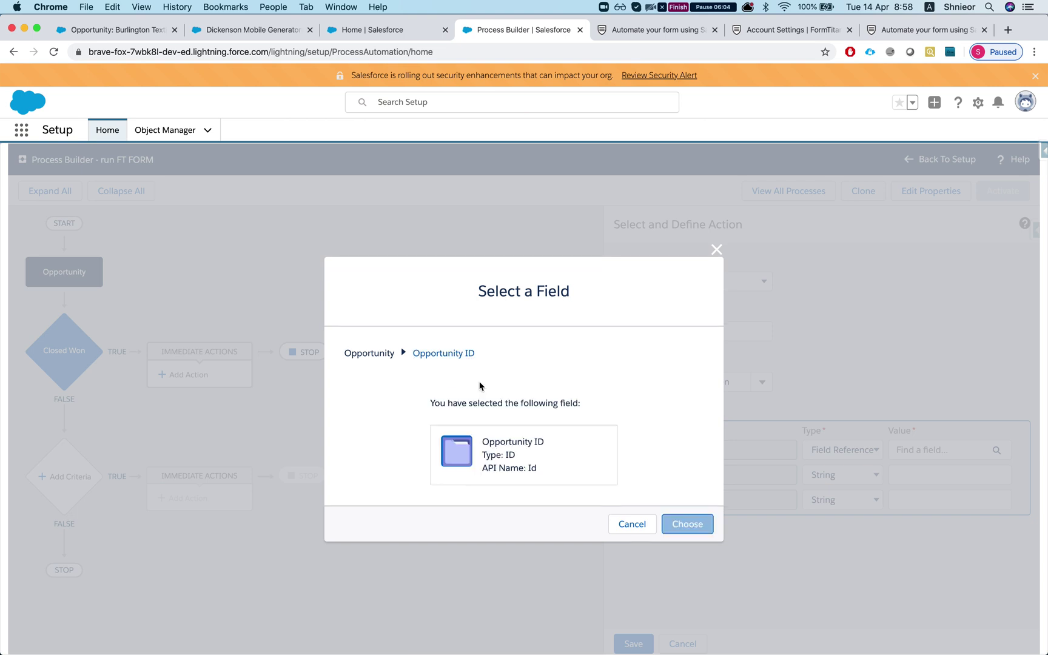
click(686, 533)
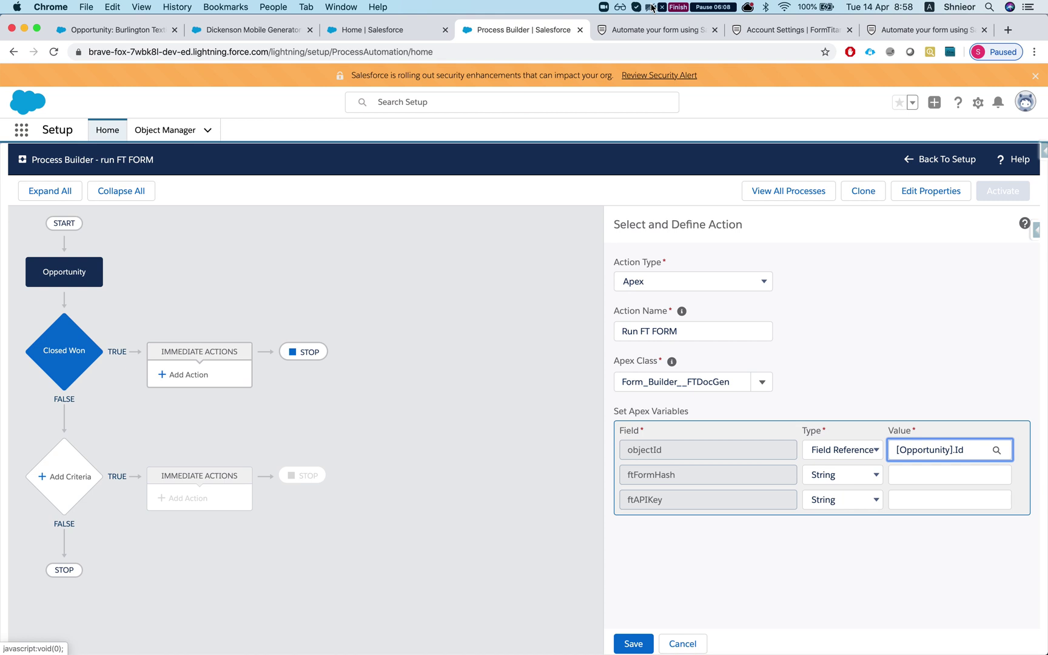
- Copy the form hash from FormTitan's Process Builder settings into ftFormHash
click(648, 31)
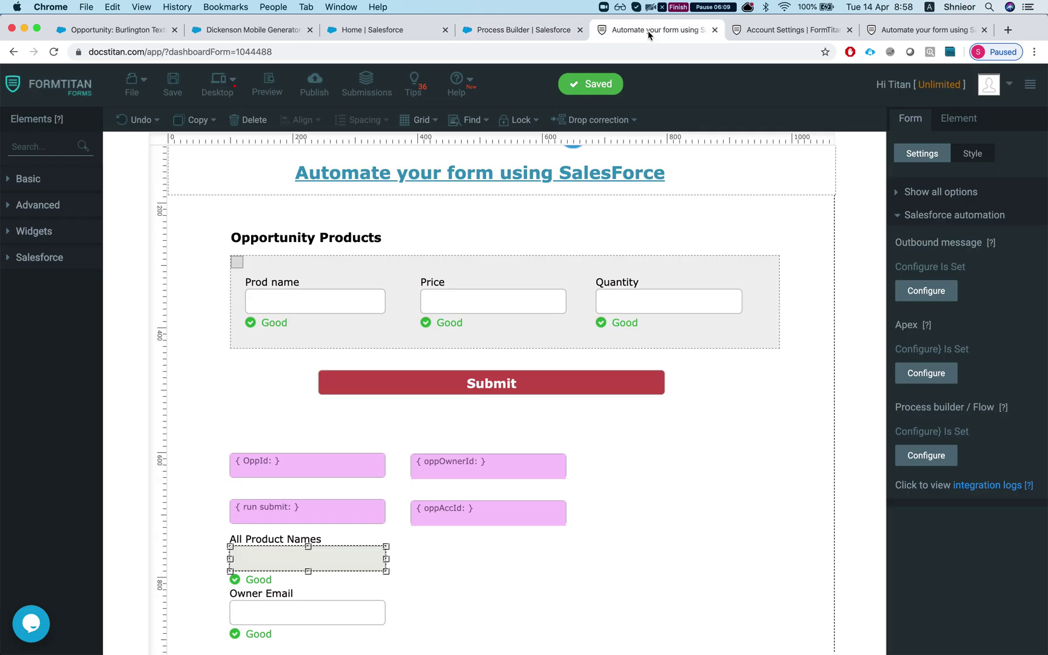
click(931, 454)
double_click(374, 299)
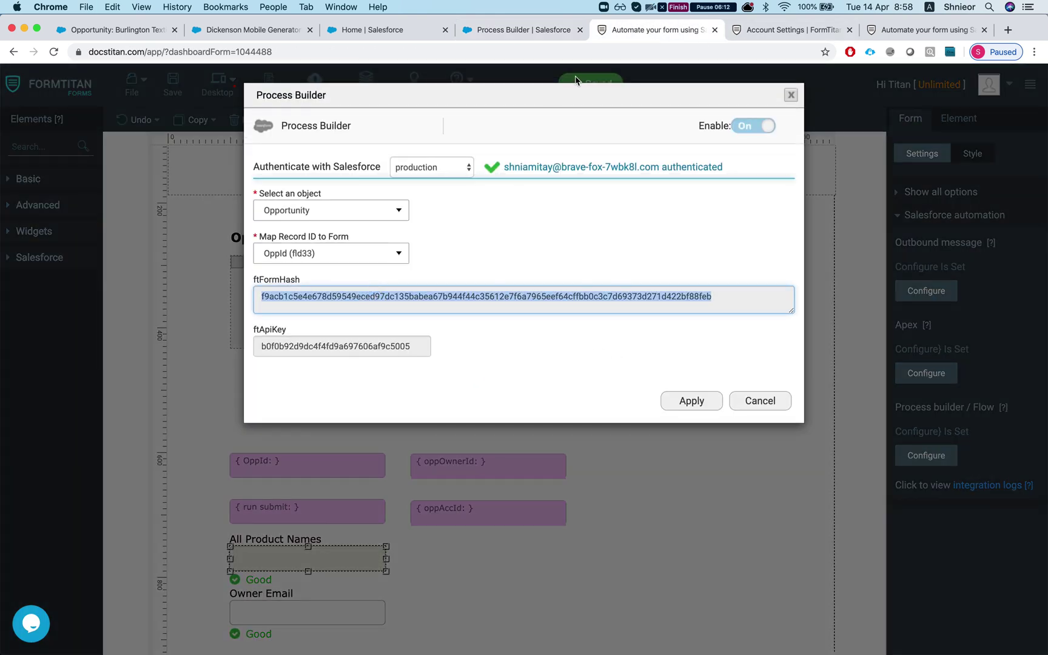
click(503, 30)
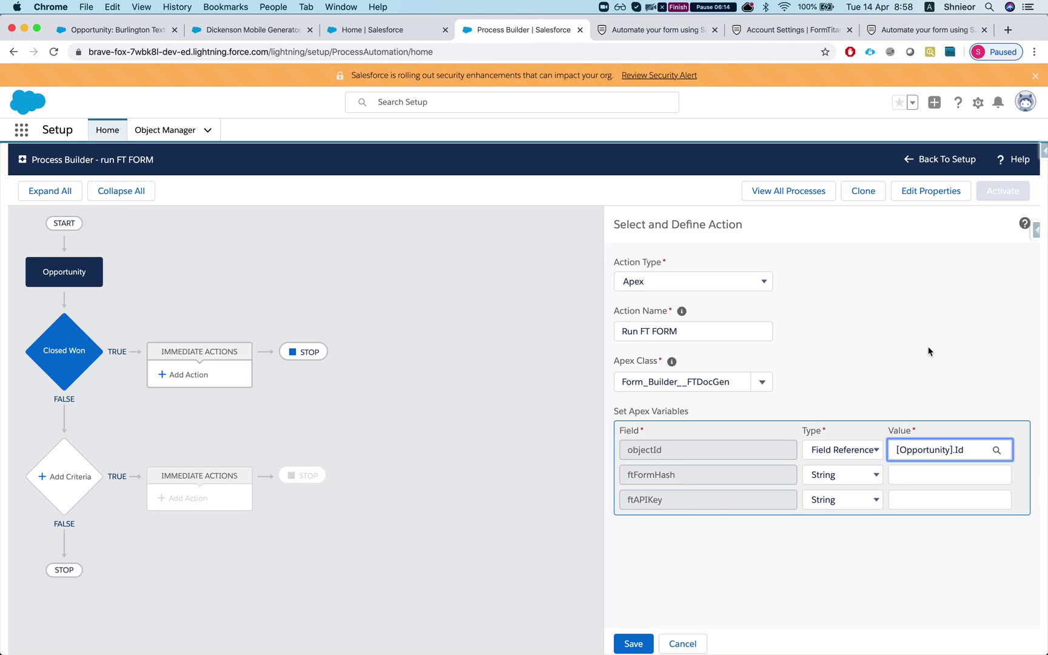
click(946, 473)
key(super+v)
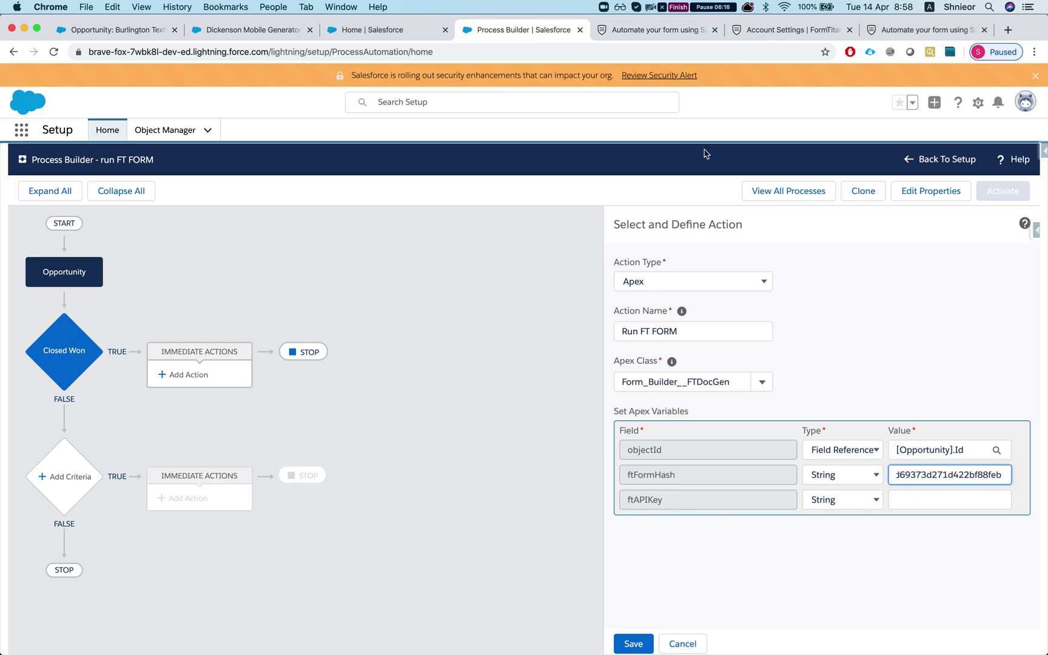
- Paste the FormTitan API key into ftAPIKey, save the action, and activate the process
click(652, 29)
double_click(403, 346)
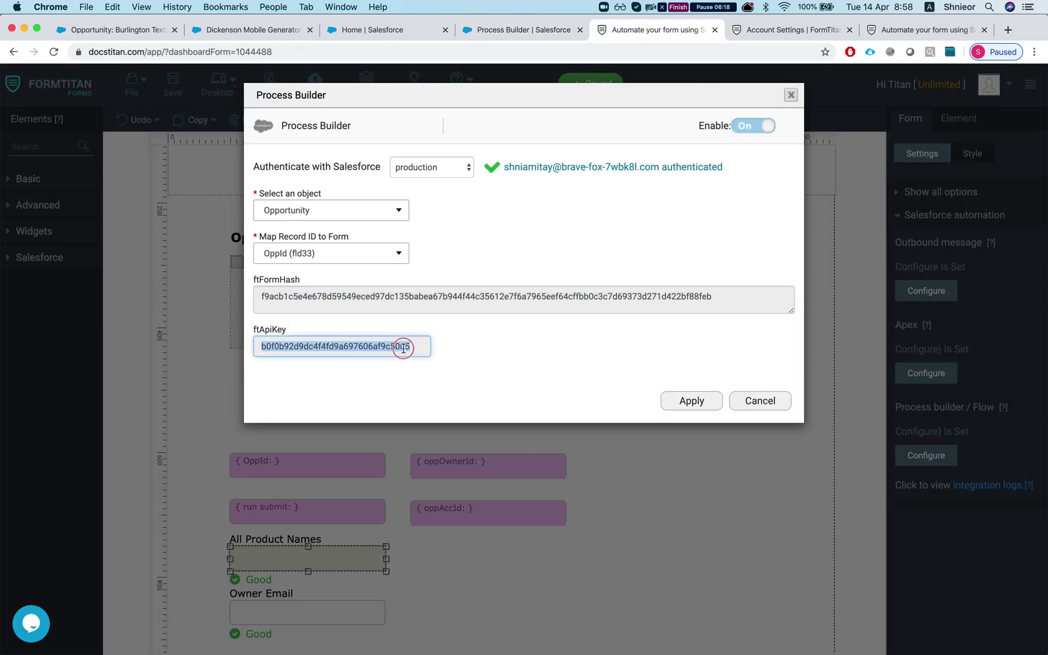
key(super+c)
click(515, 29)
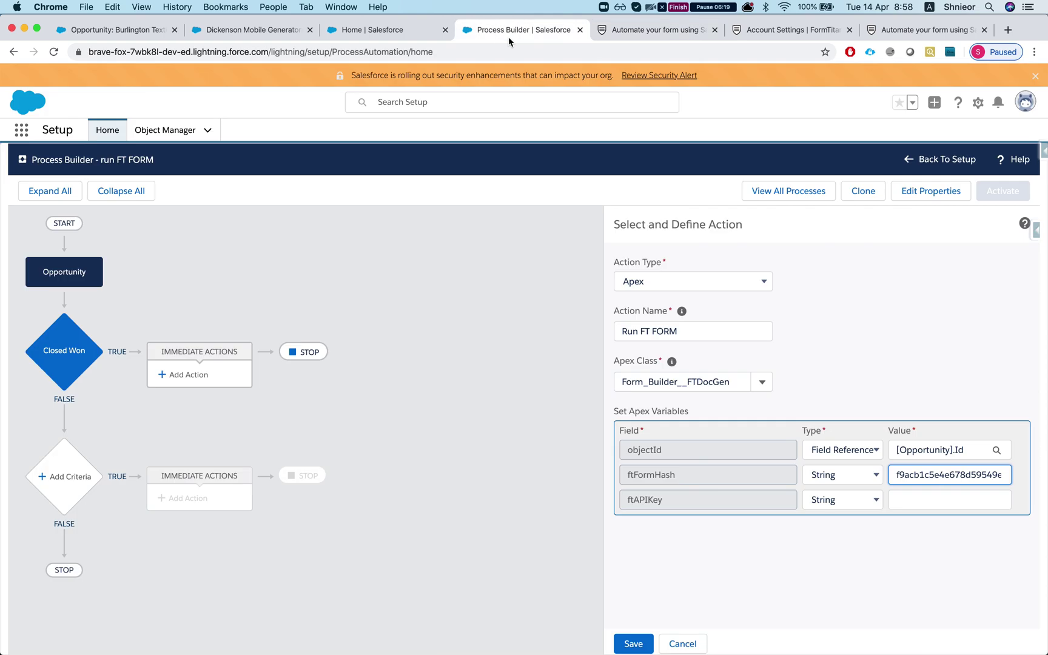
click(909, 493)
key(super+v)
click(631, 642)
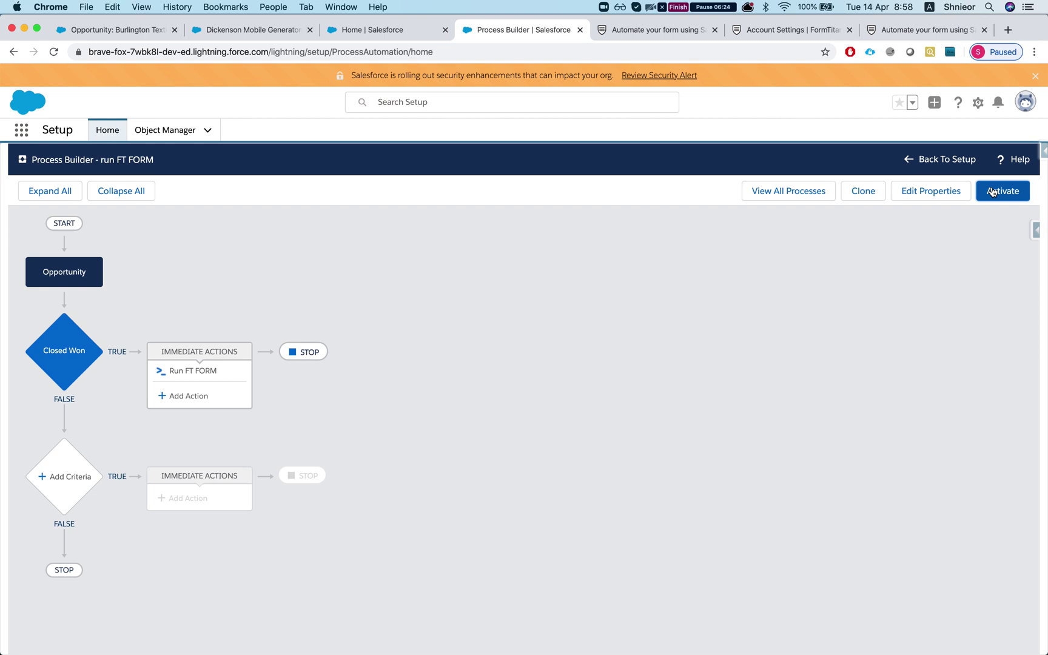
click(992, 191)
click(683, 464)
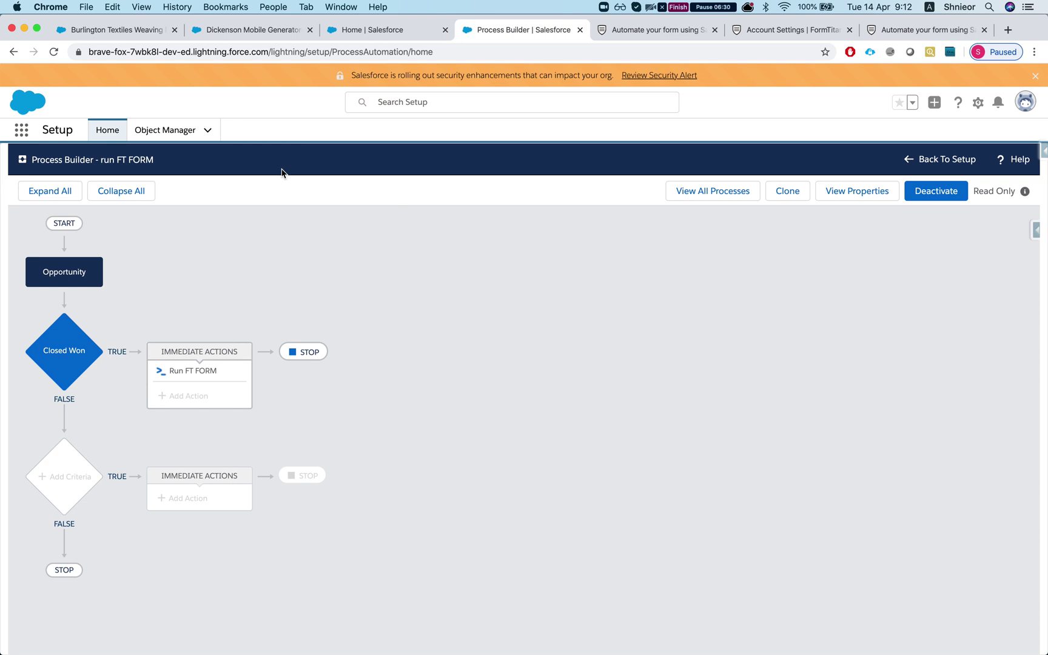
- On the Burlington Textiles opportunity, reset the stage to Prospecting and save
click(124, 35)
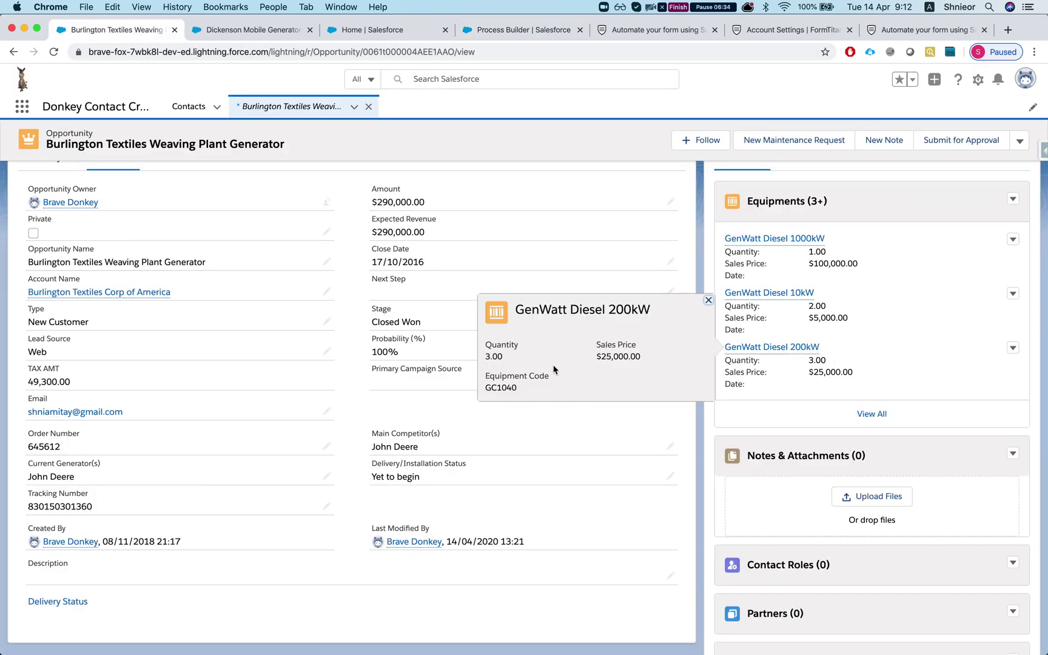
scroll(509, 421, down, 1)
scroll(509, 421, down, 3)
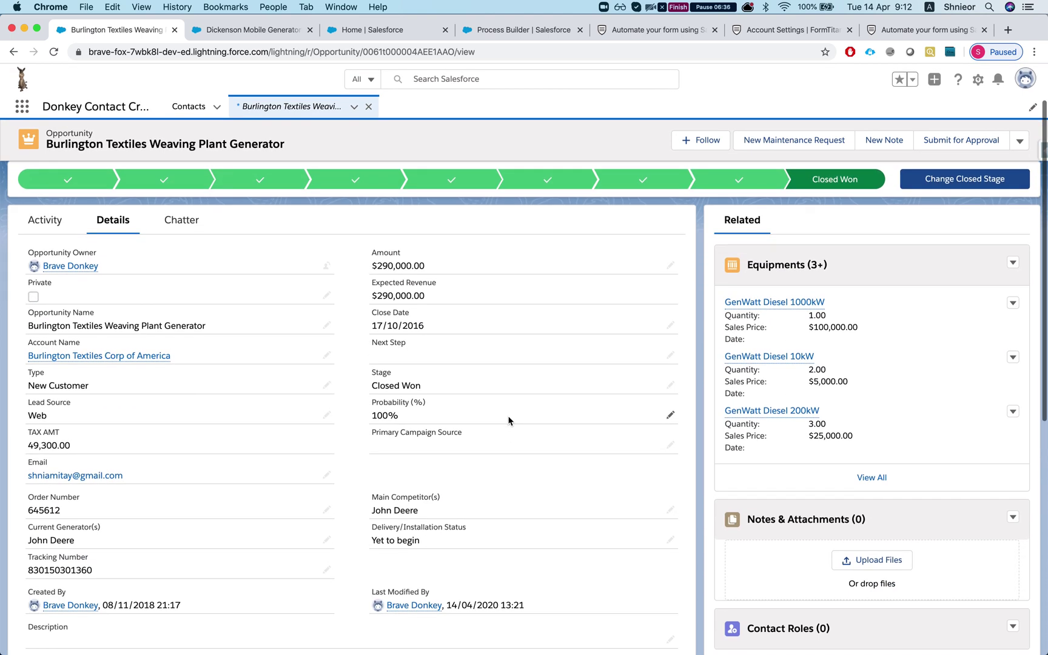
scroll(419, 414, down, 1)
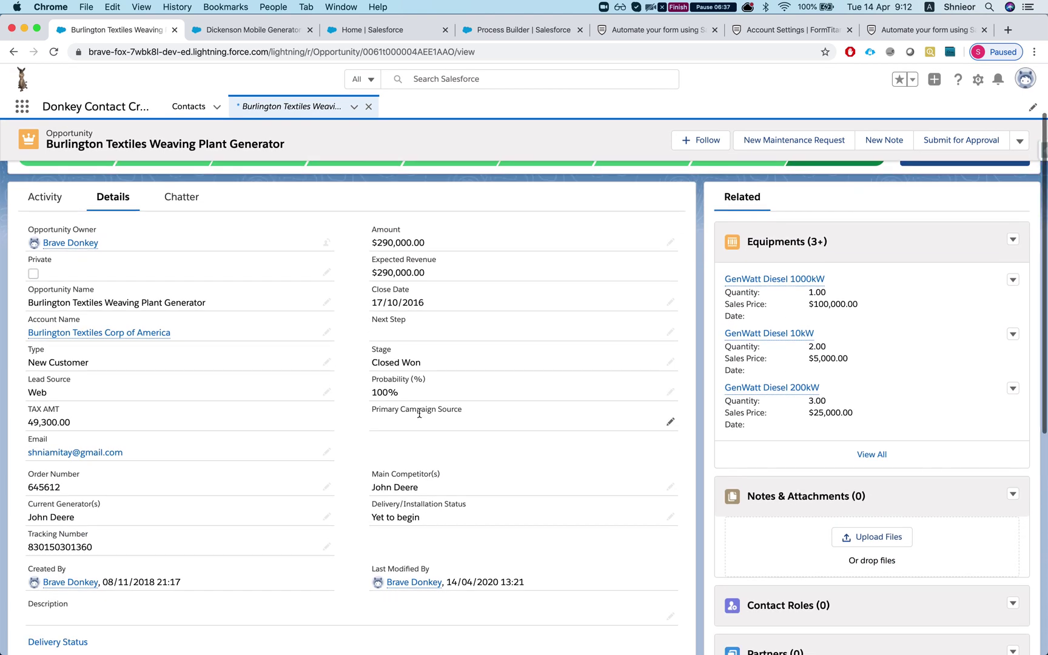
double_click(407, 363)
click(410, 384)
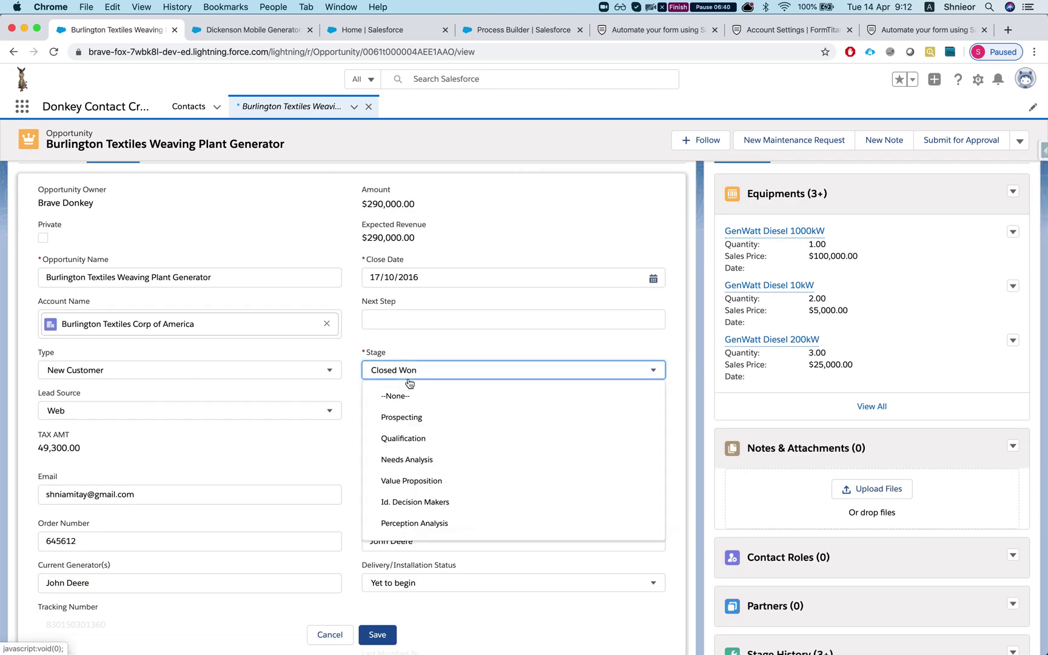
click(400, 416)
click(377, 635)
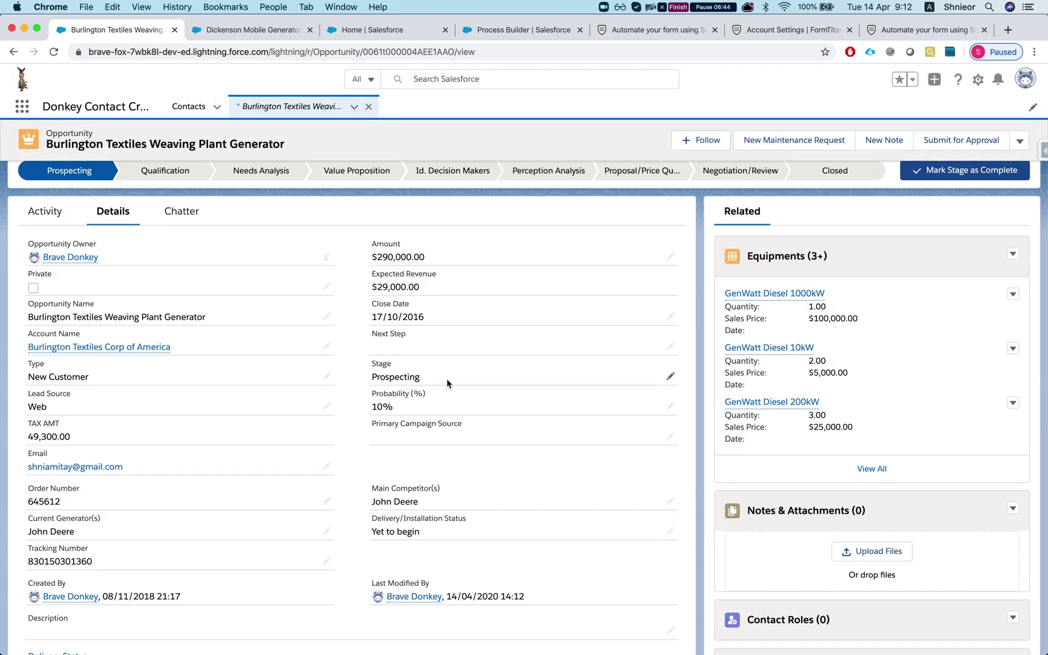
- Change the stage to Closed Won, save the record, and return to the top of the page
double_click(446, 379)
click(445, 381)
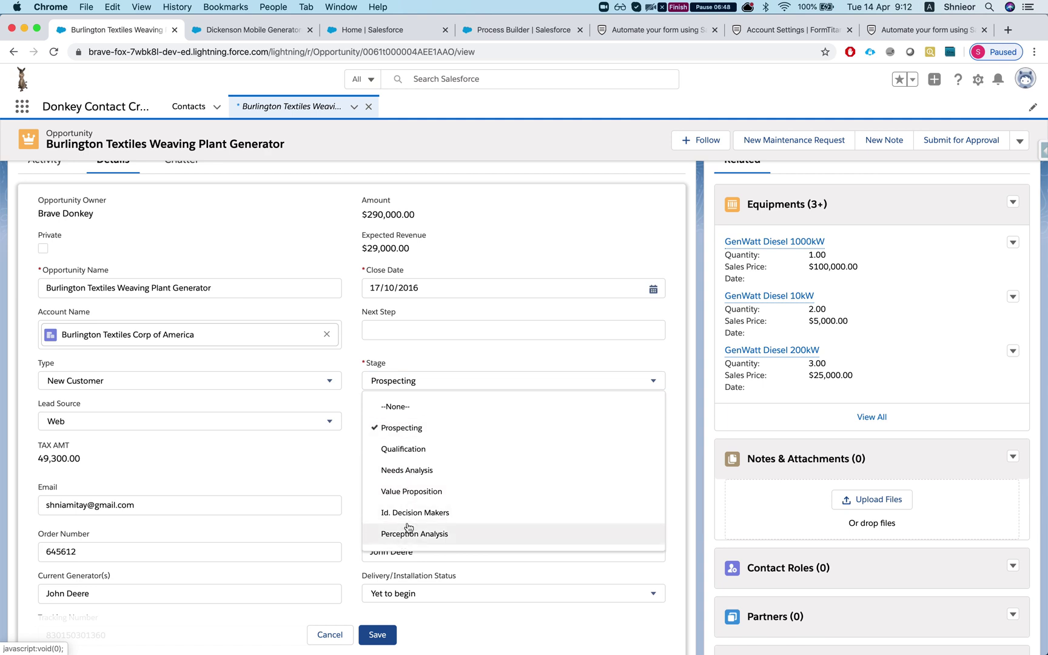
scroll(408, 522, down, 5)
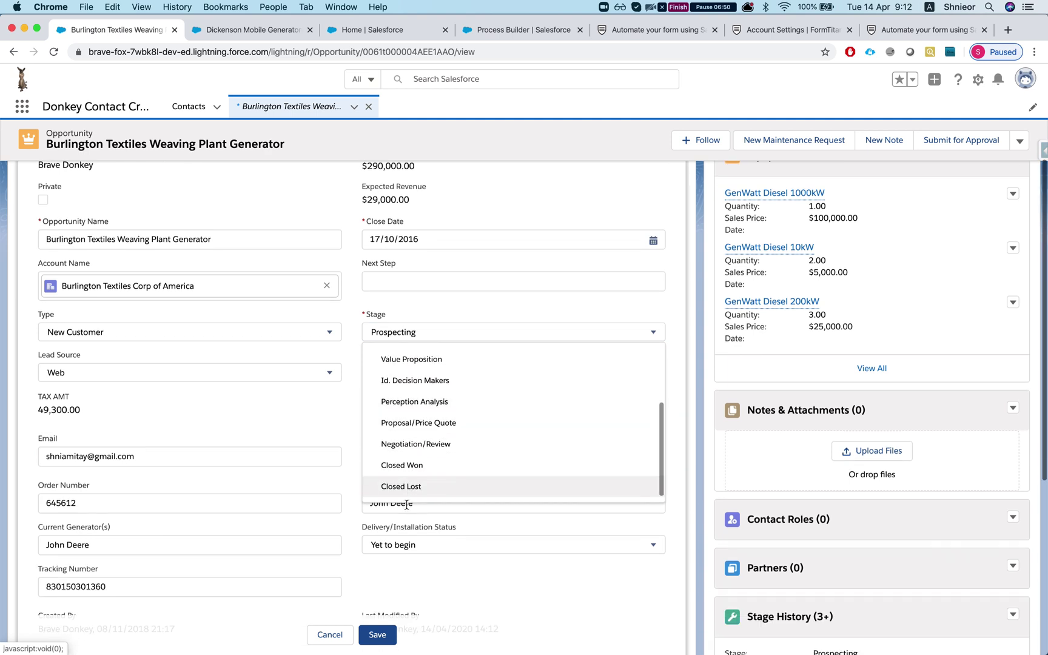
click(403, 465)
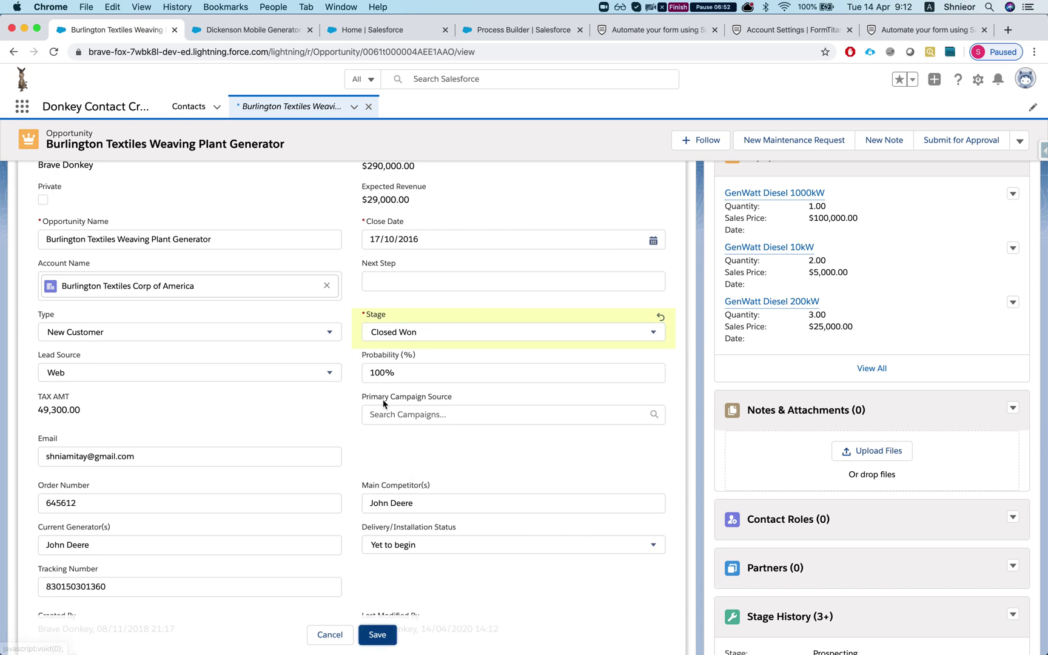
click(377, 634)
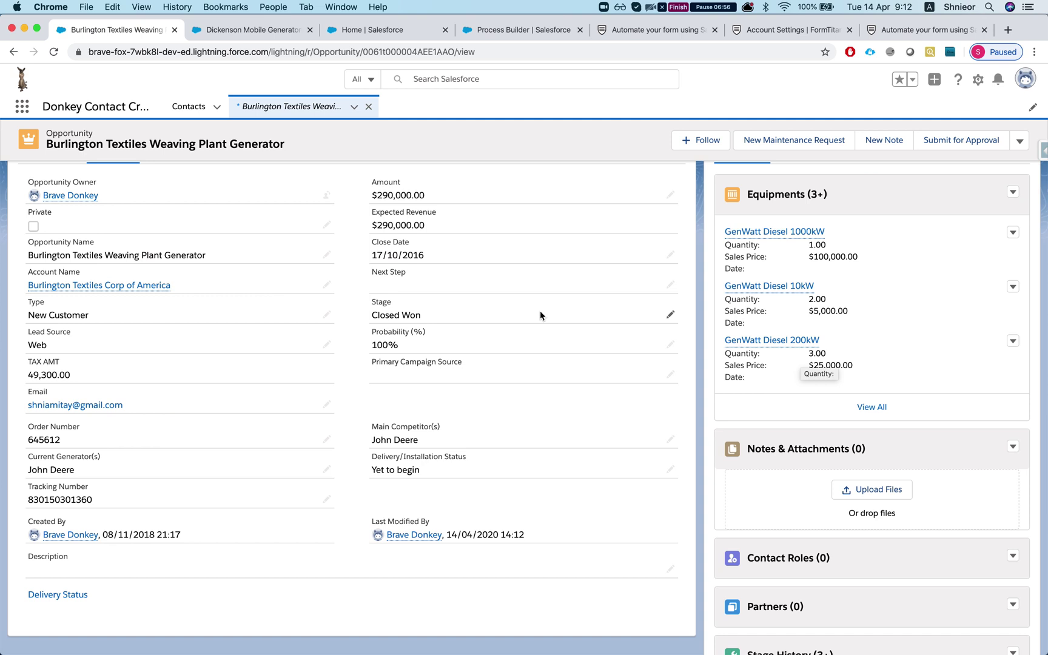
scroll(525, 329, up, 2)
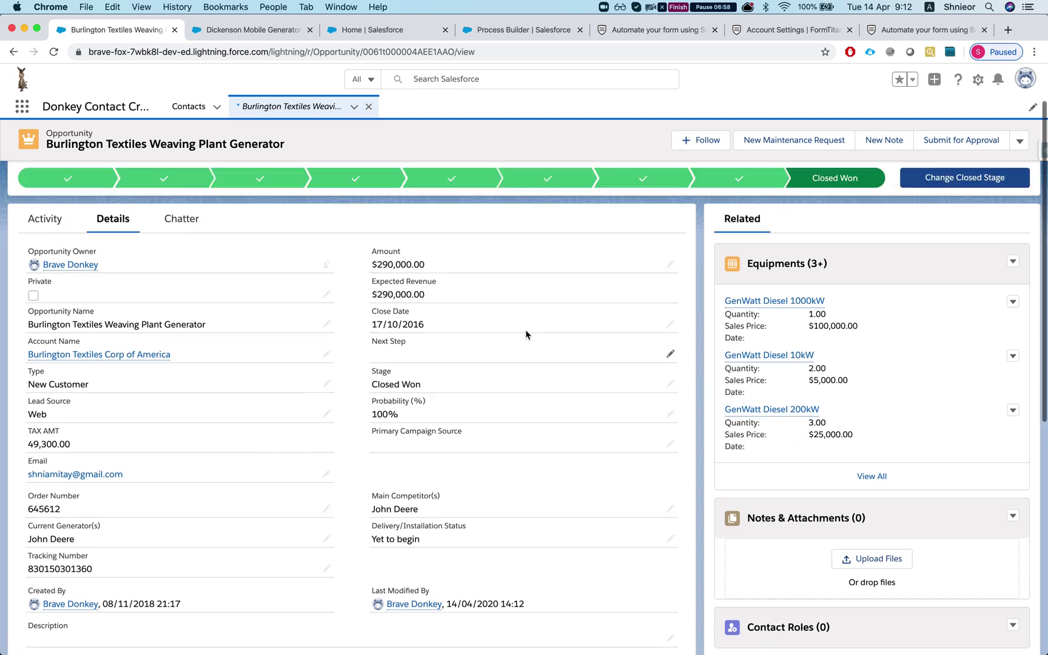
scroll(525, 329, up, 1)
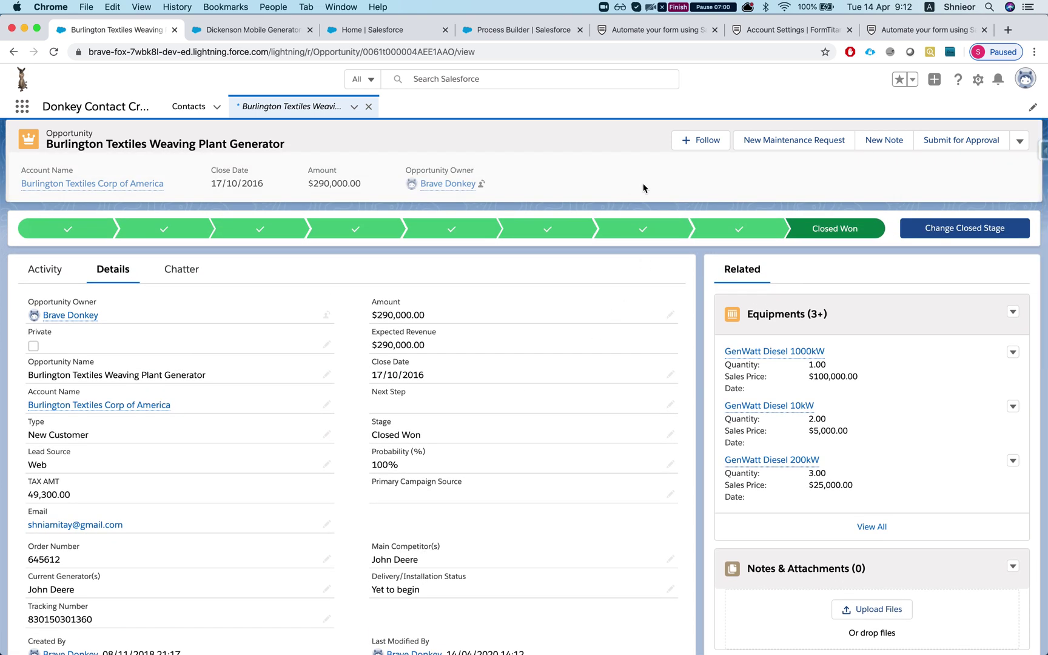
- Reset the FormTitan push logs to show the new Maintenance Request entry above the SF Apex run
click(746, 30)
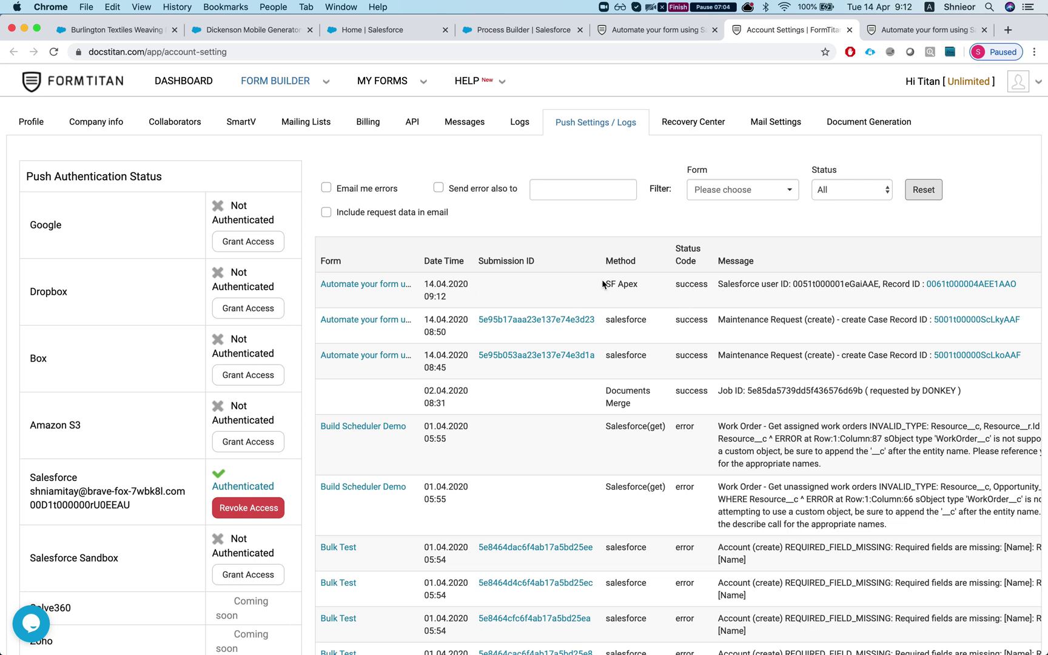
drag(603, 284, 675, 289)
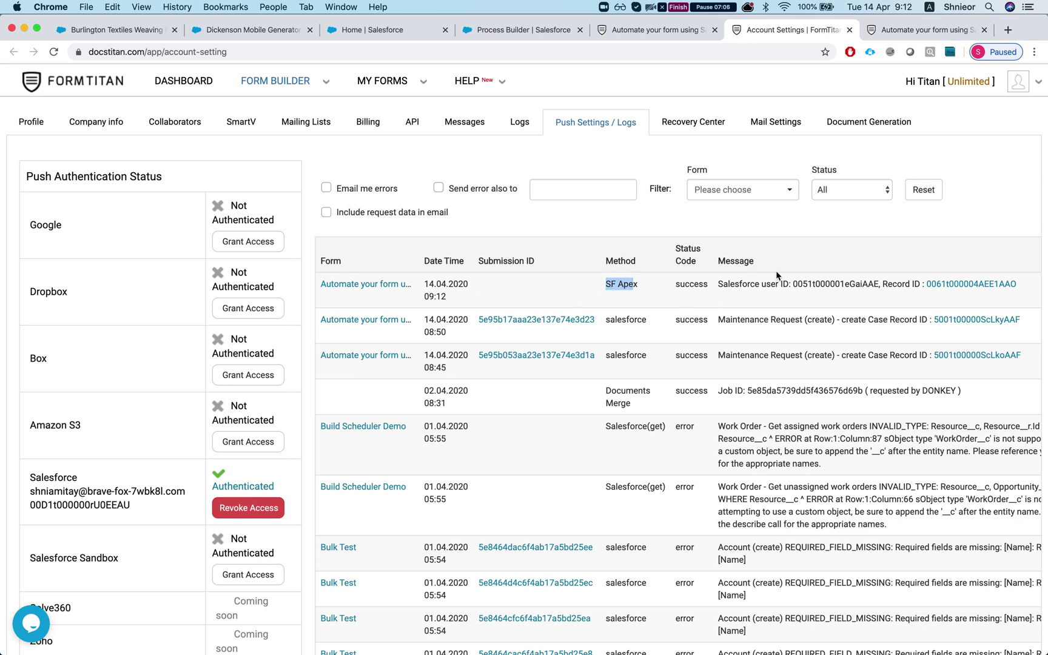
double_click(791, 284)
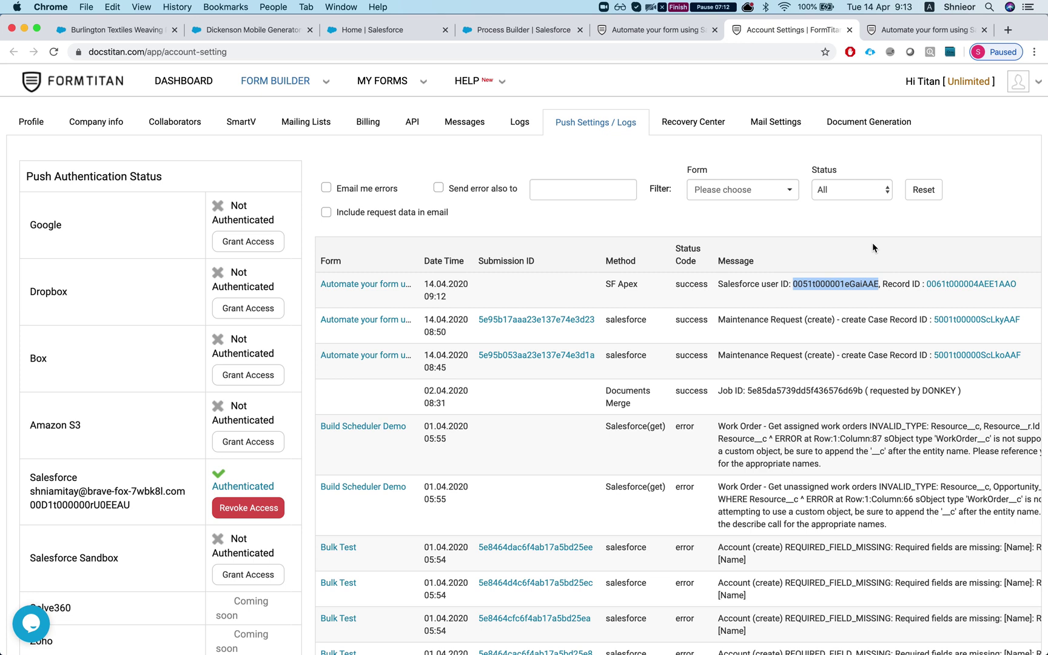
click(914, 195)
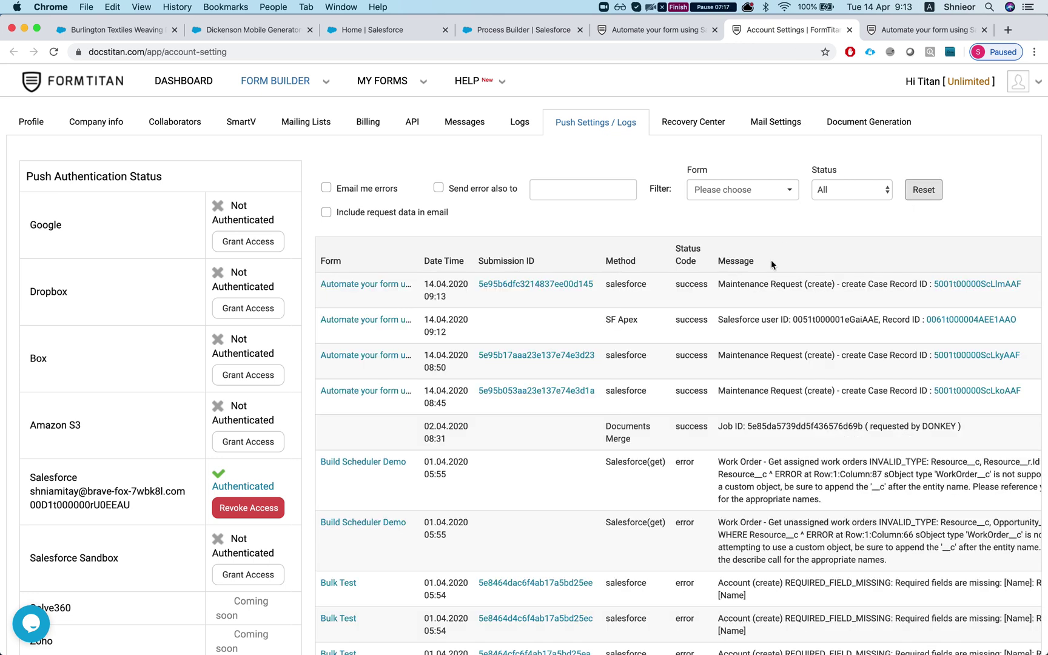
double_click(764, 283)
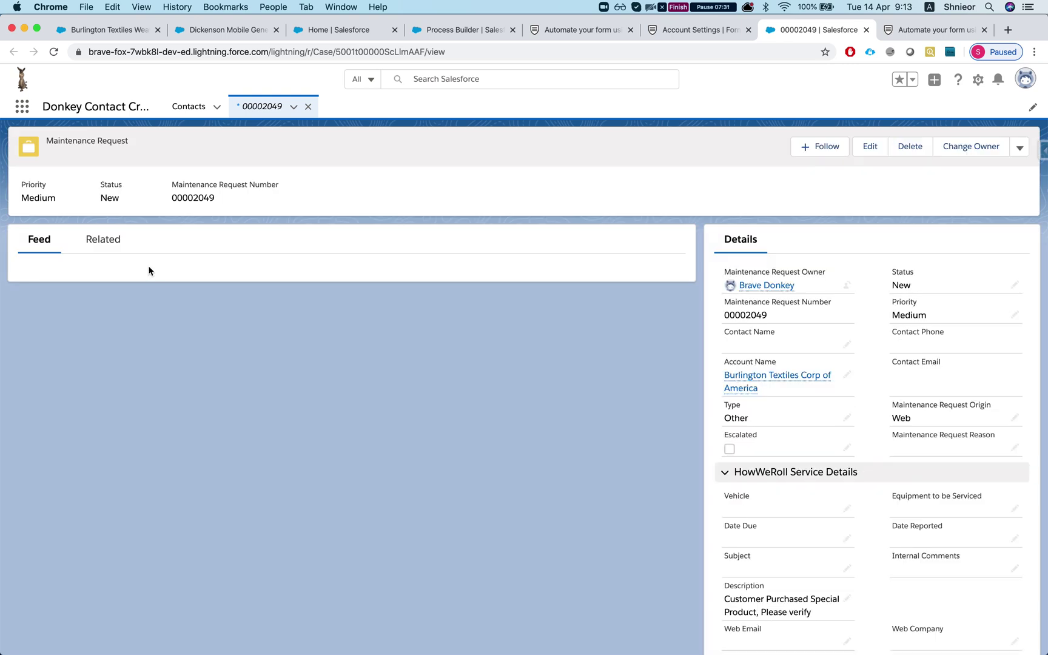
- Review Maintenance Request 00002049's feed and details: status New, priority Medium
scroll(364, 321, down, 2)
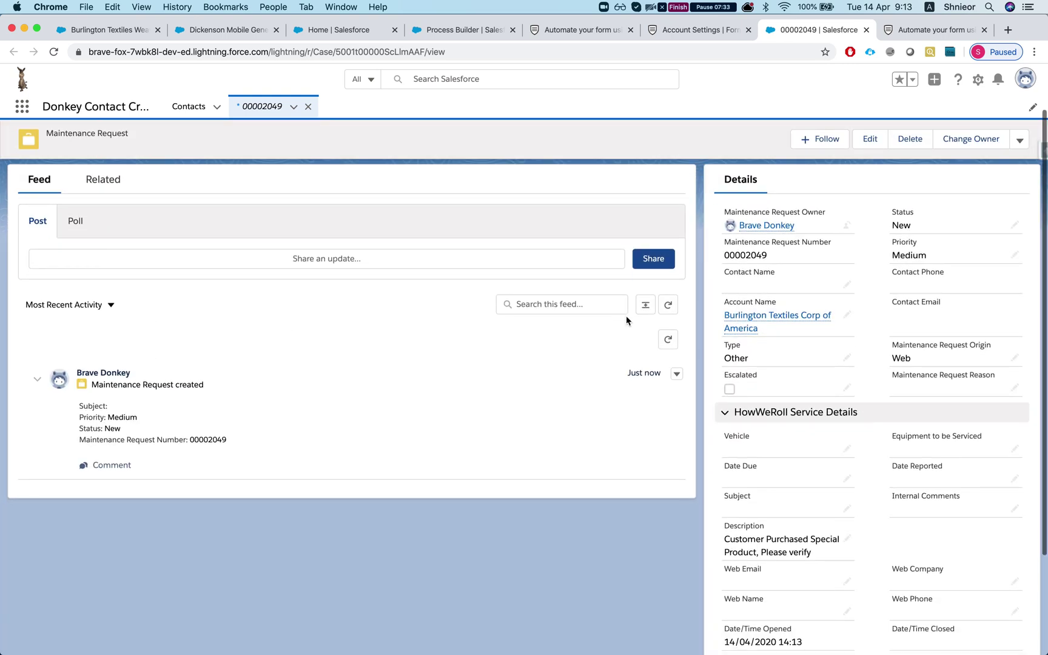
scroll(753, 274, down, 1)
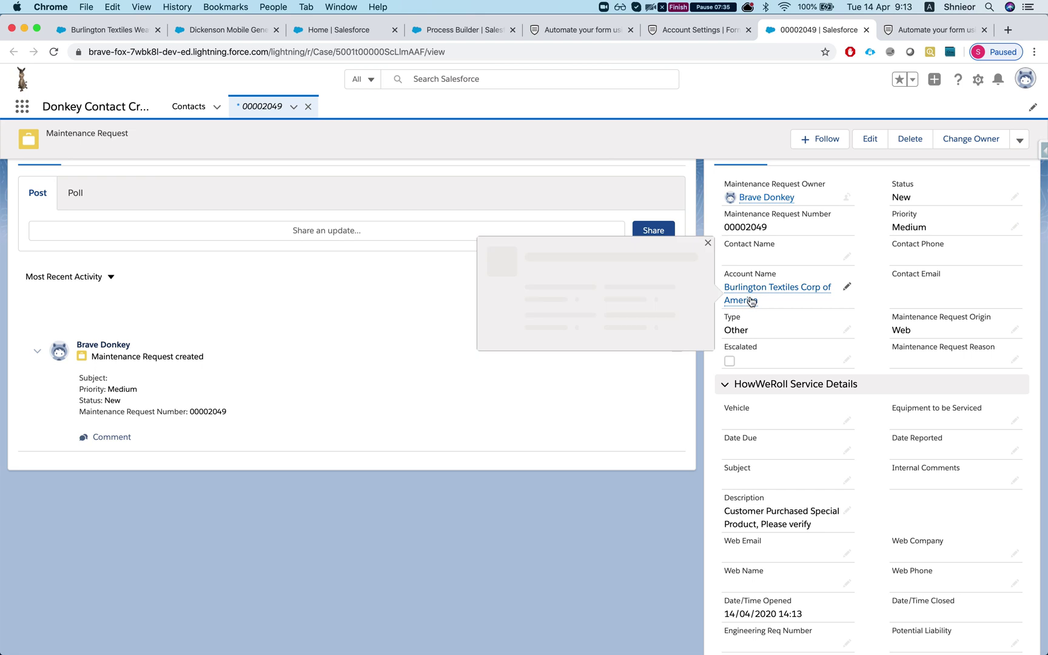
scroll(804, 393, down, 2)
scroll(805, 394, up, 5)
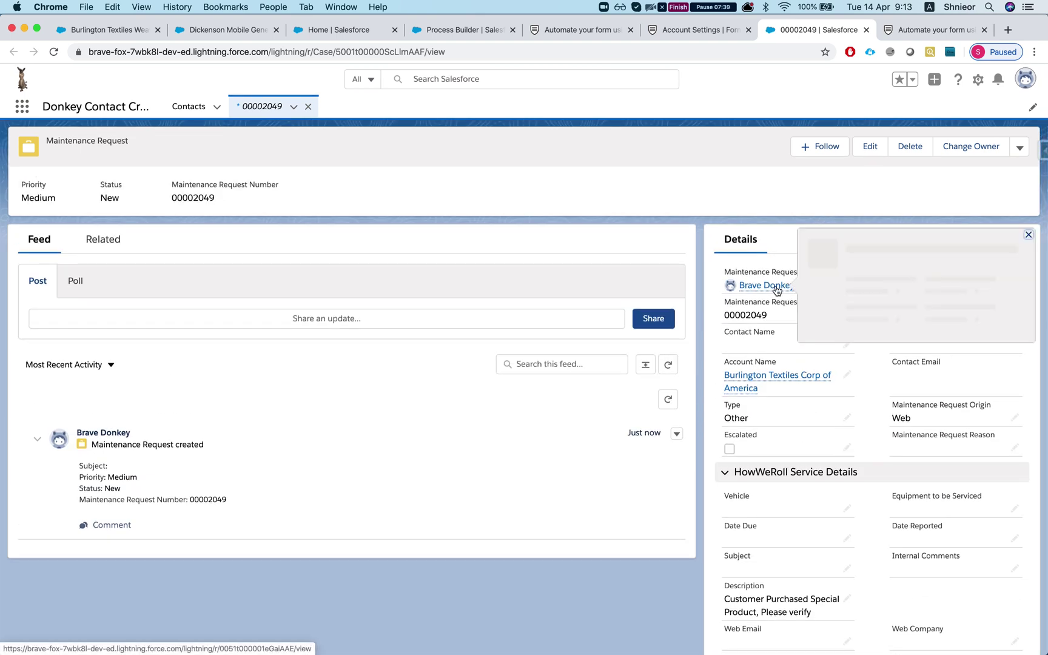
scroll(795, 455, down, 5)
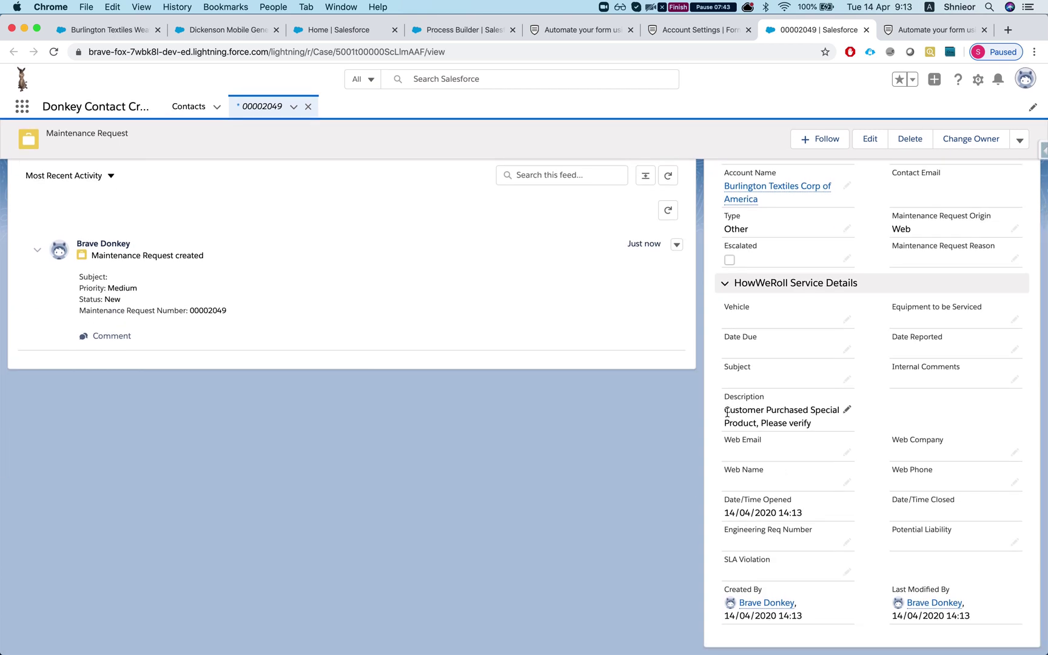
scroll(779, 425, up, 5)
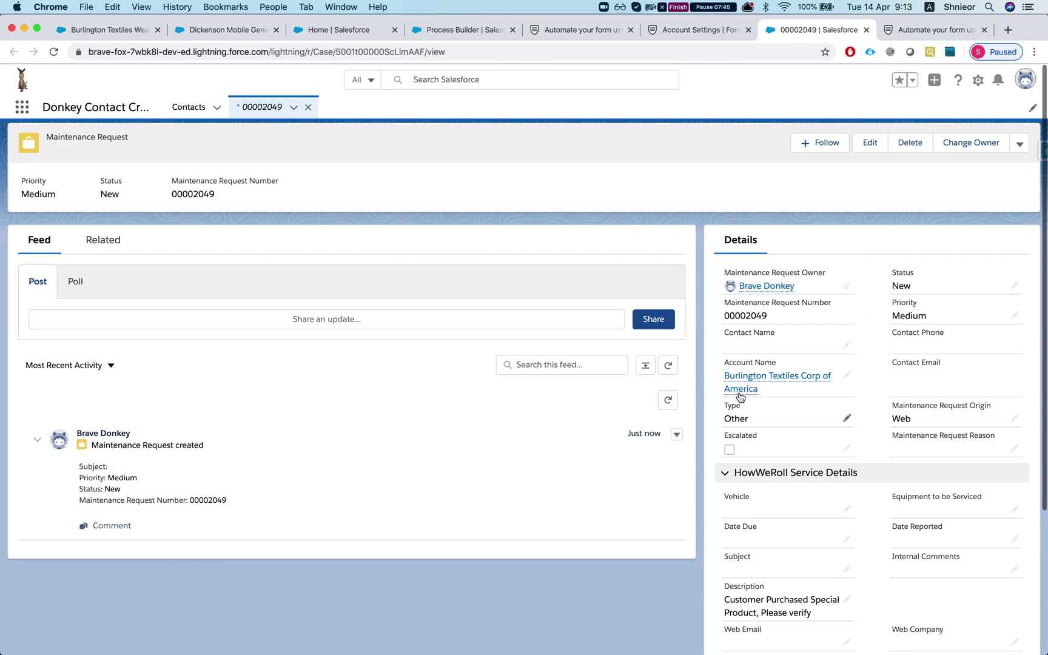
mouse_move(740, 391)
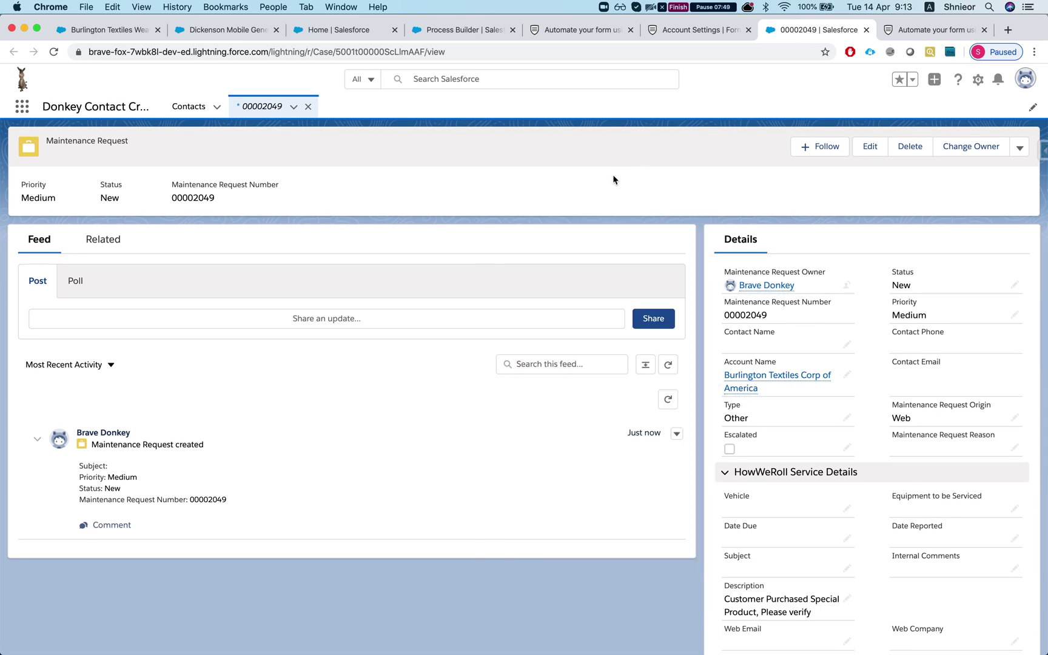
- Select the Owner Email field and expand Basic (Email) settings, showing send email to filler enabled
click(575, 31)
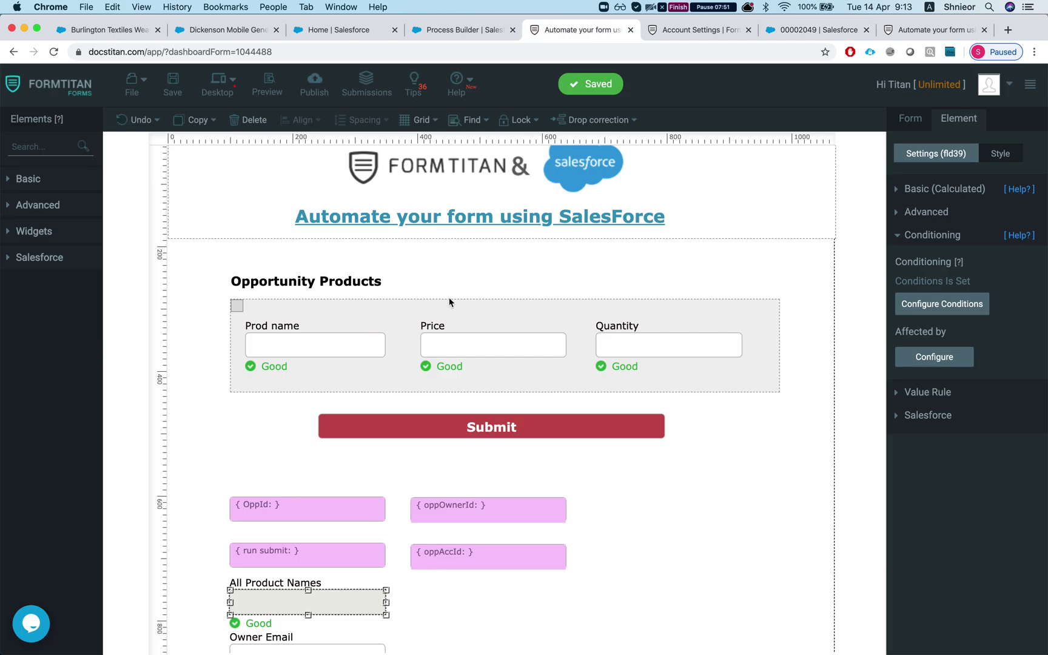
scroll(482, 380, down, 2)
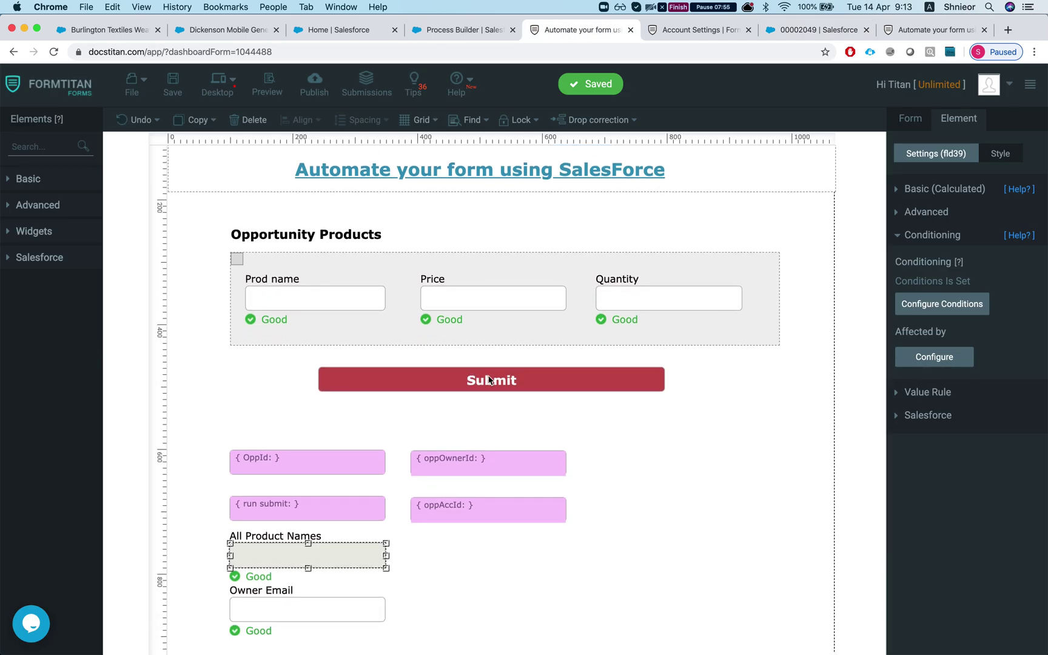
scroll(415, 459, down, 2)
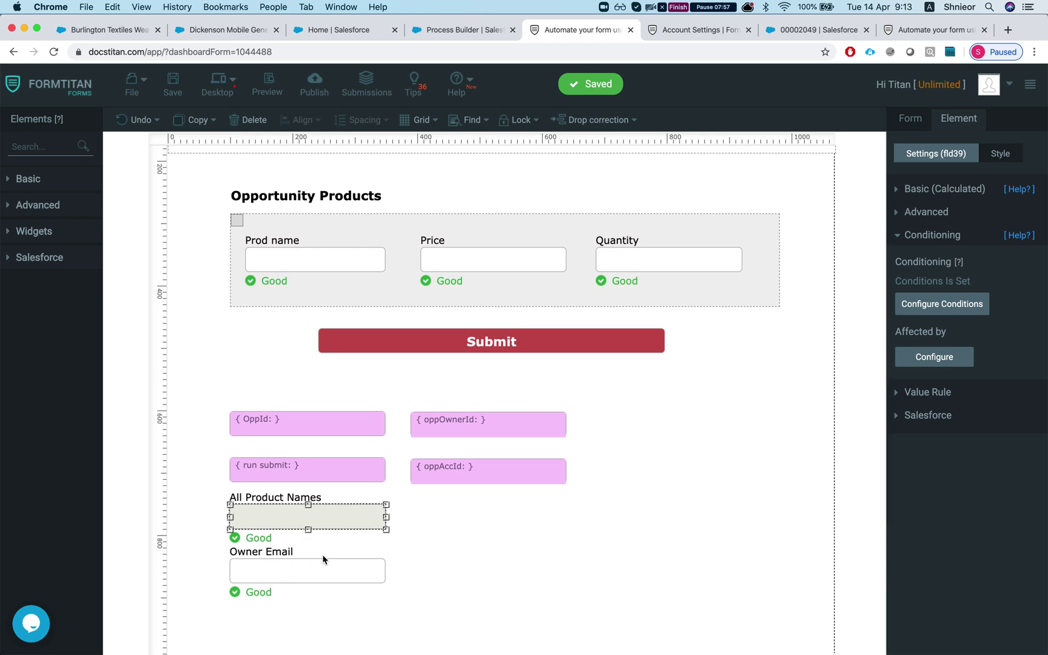
click(410, 552)
scroll(410, 552, down, 2)
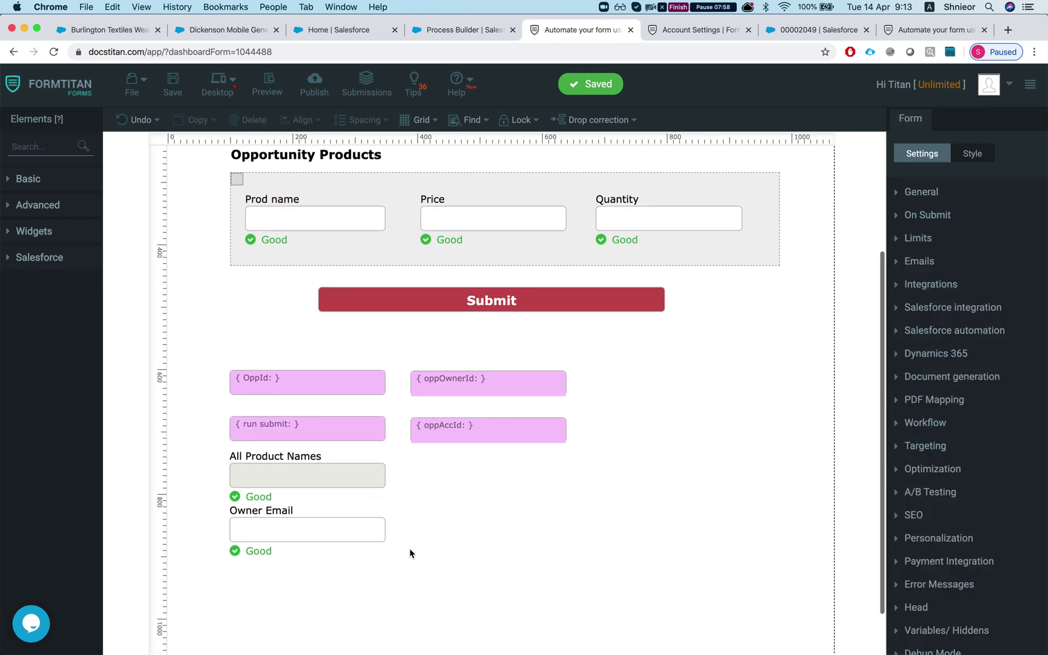
click(350, 542)
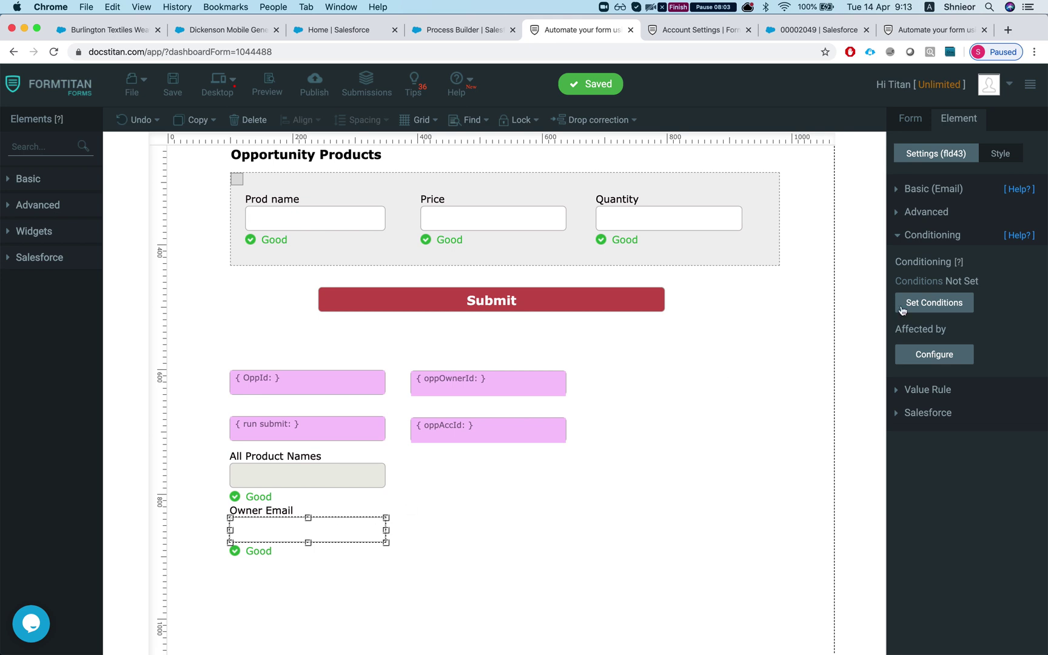
click(1009, 193)
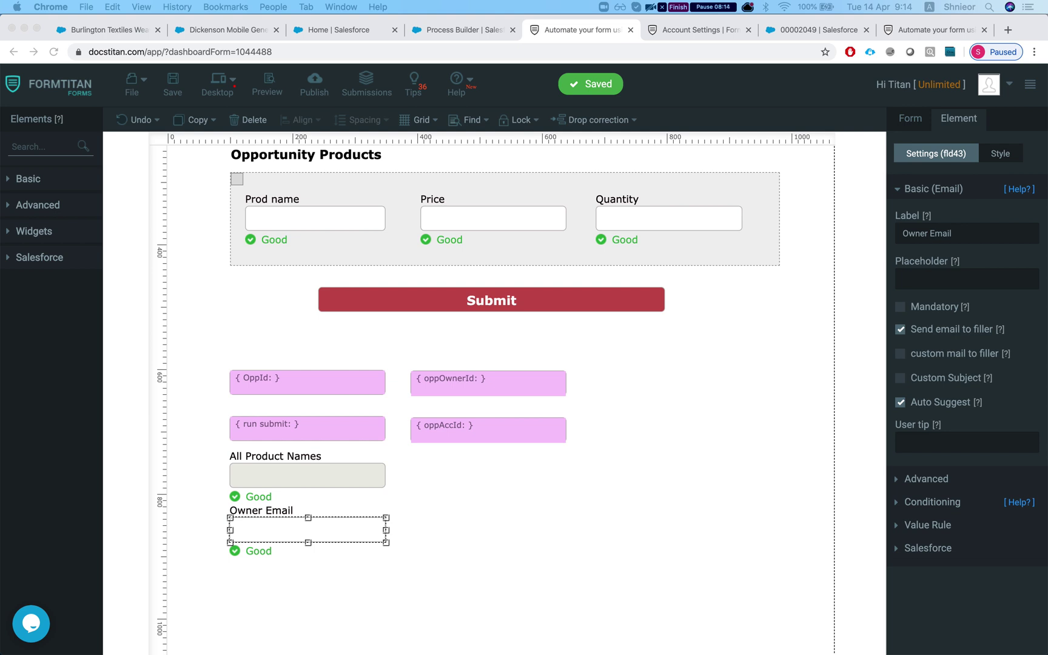
- Review the 9:13 AM FormTitan email, highlighting the product names and the five-product Section table
key(super+Tab)
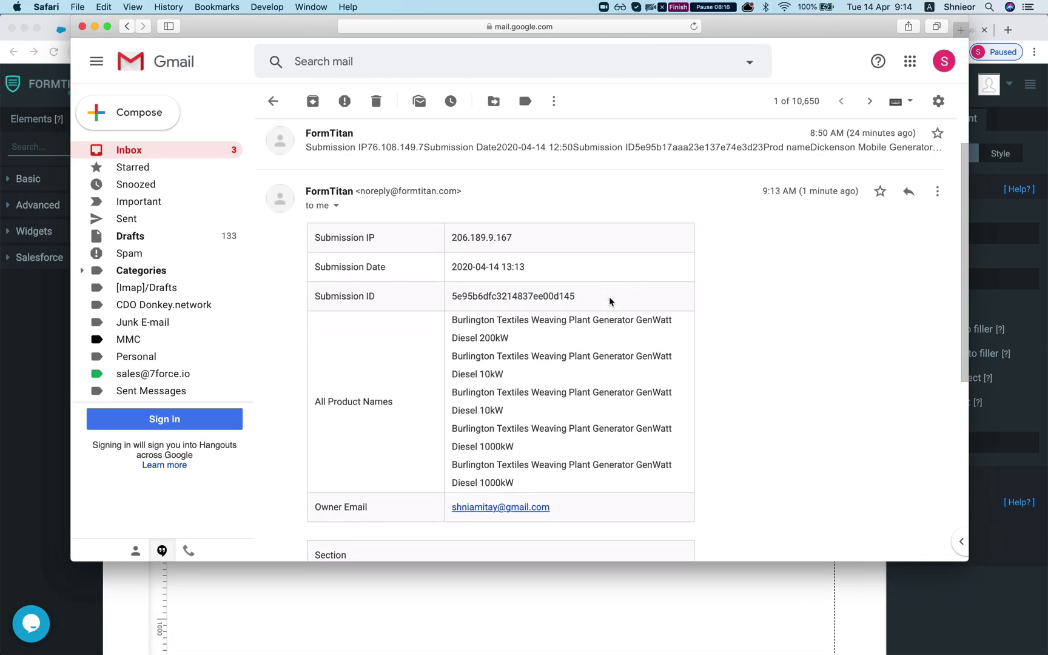
scroll(609, 301, down, 2)
scroll(456, 273, down, 2)
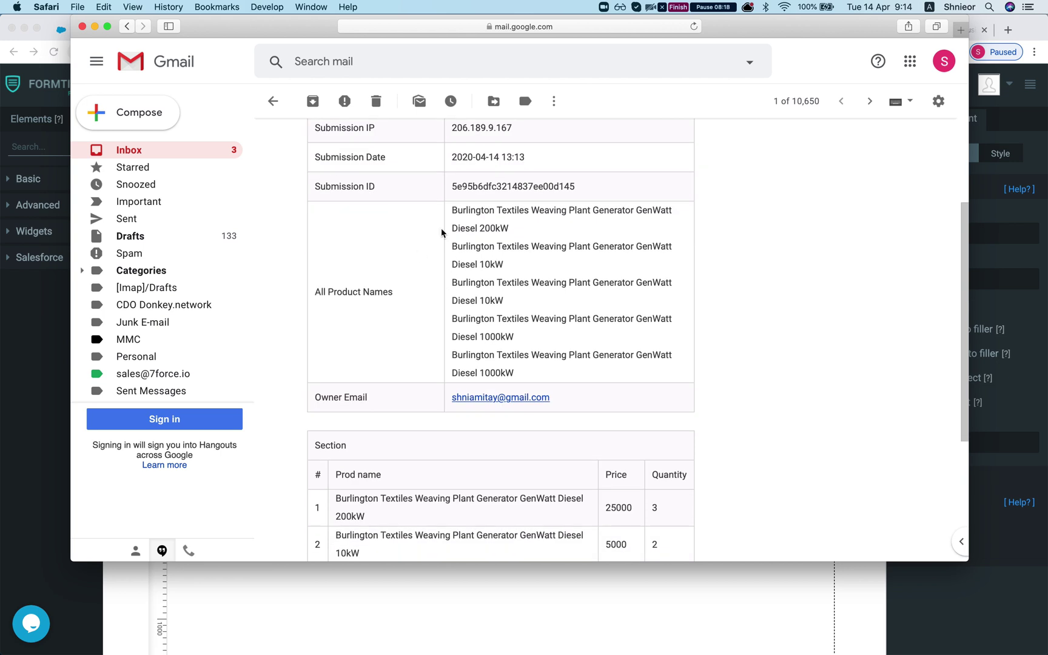
drag(458, 211, 517, 349)
click(517, 348)
scroll(515, 349, down, 5)
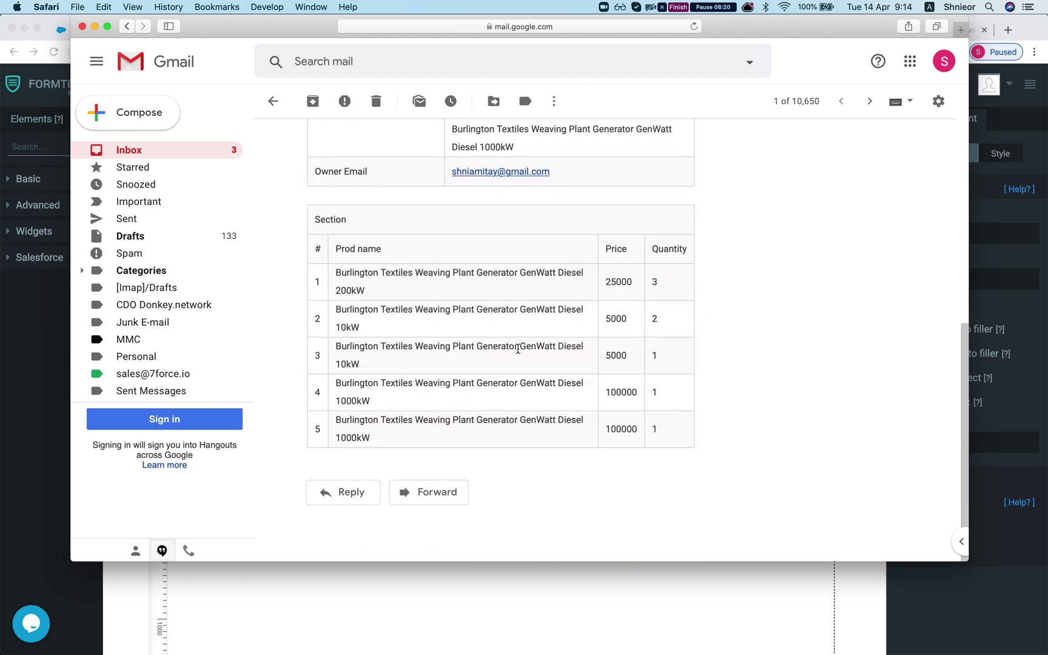
drag(441, 276, 562, 428)
click(562, 427)
scroll(562, 427, up, 7)
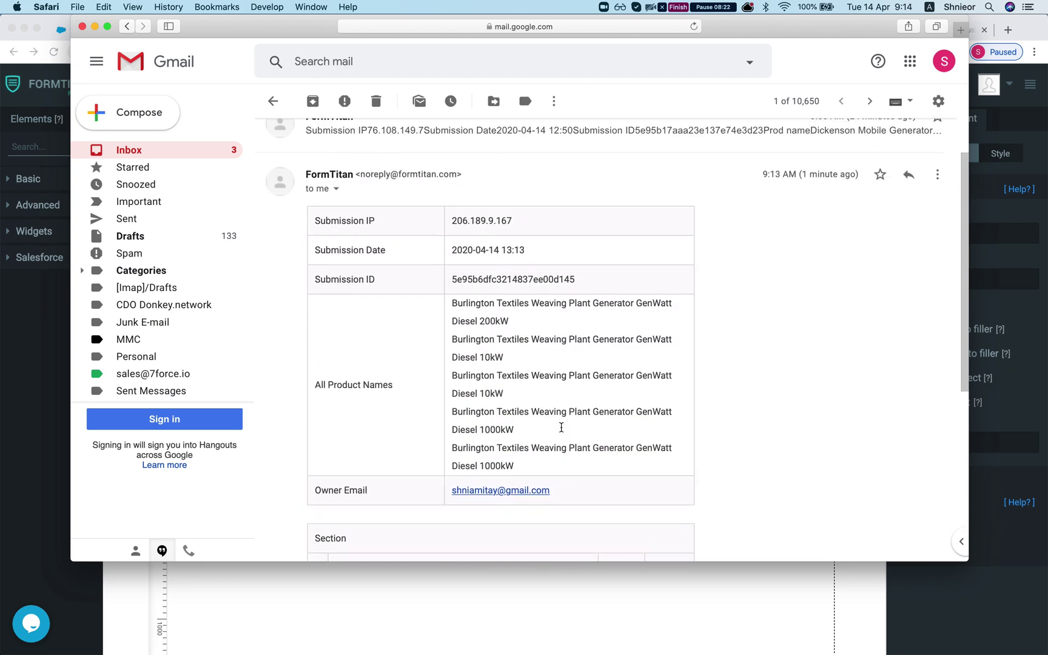
scroll(472, 396, down, 1)
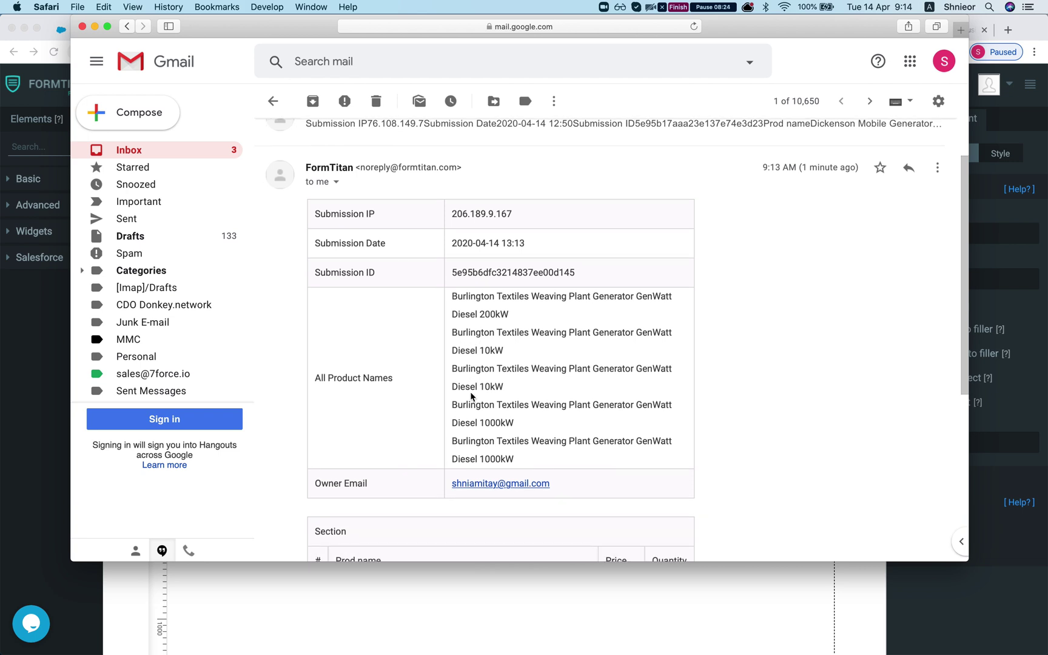